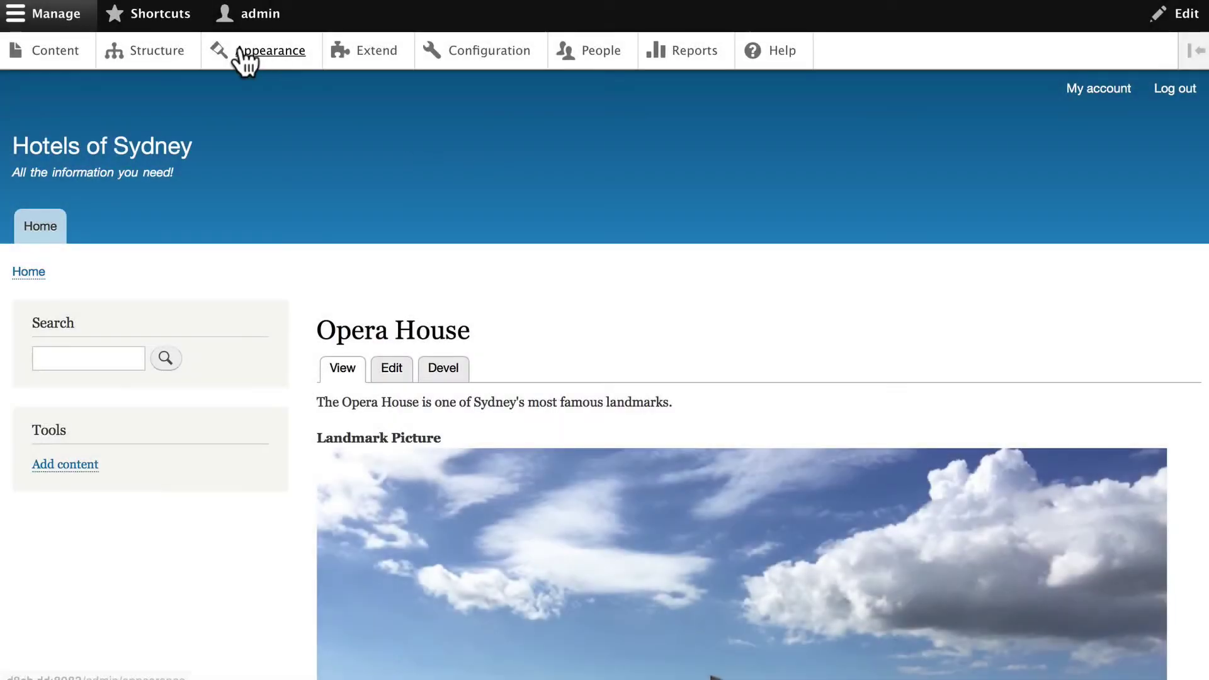
Open the Manage display page for the Landmarks taxonomy vocabulary.
left_click(154, 52)
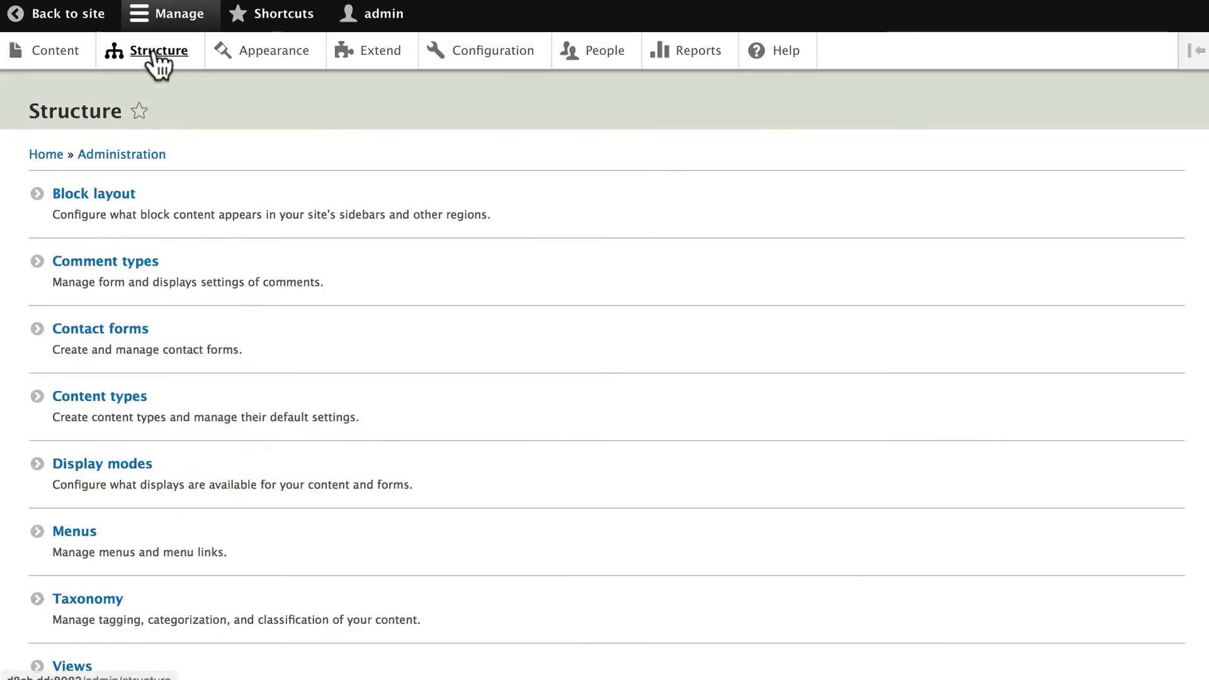
left_click(88, 600)
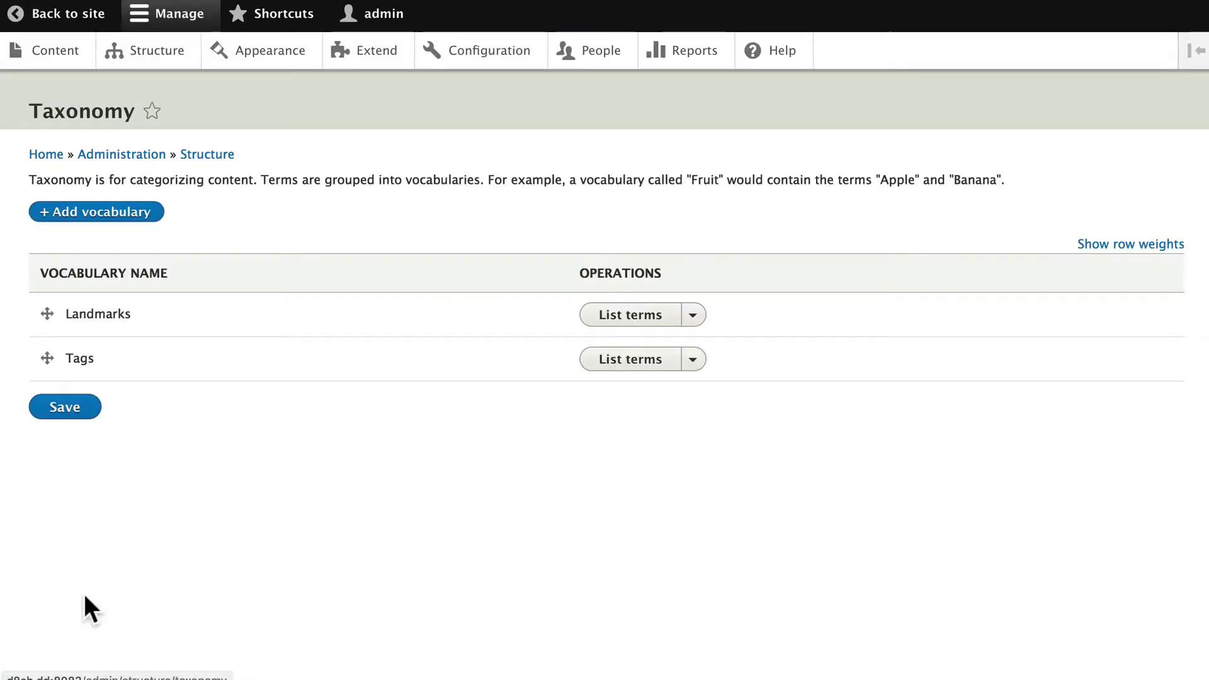
left_click(693, 315)
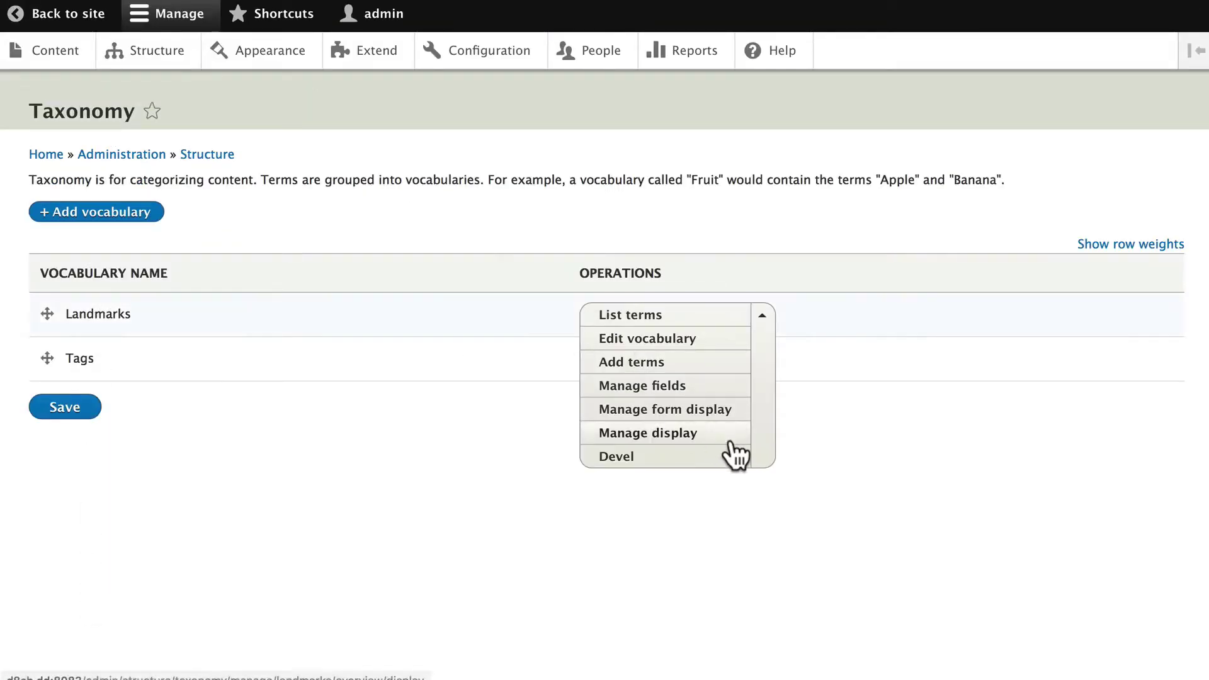
left_click(633, 434)
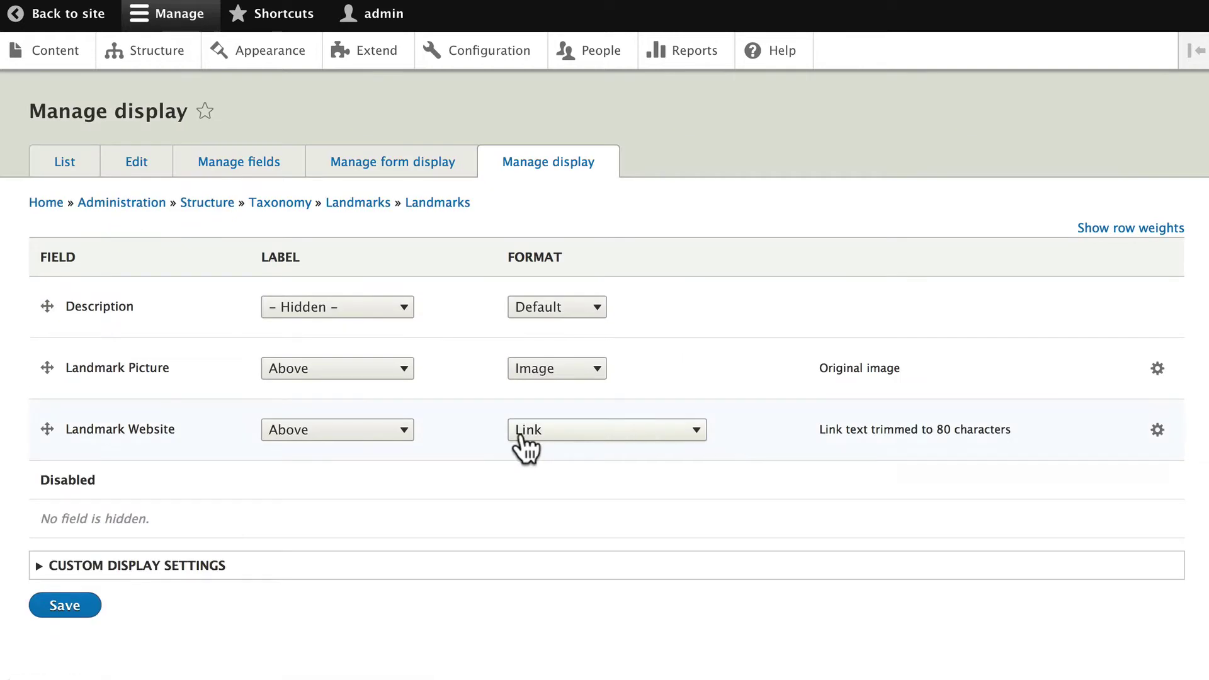
Set the Landmark Picture and Landmark Website labels to Hidden and save the display.
left_click(308, 369)
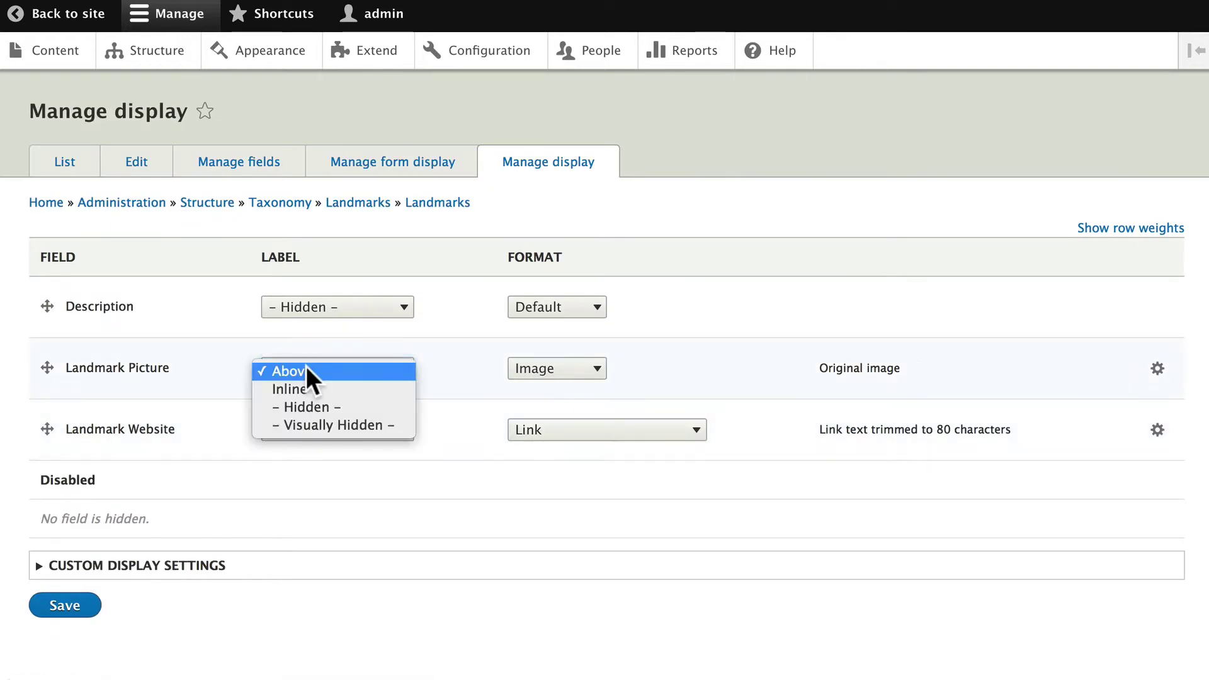
left_click(303, 410)
left_click(319, 434)
left_click(311, 468)
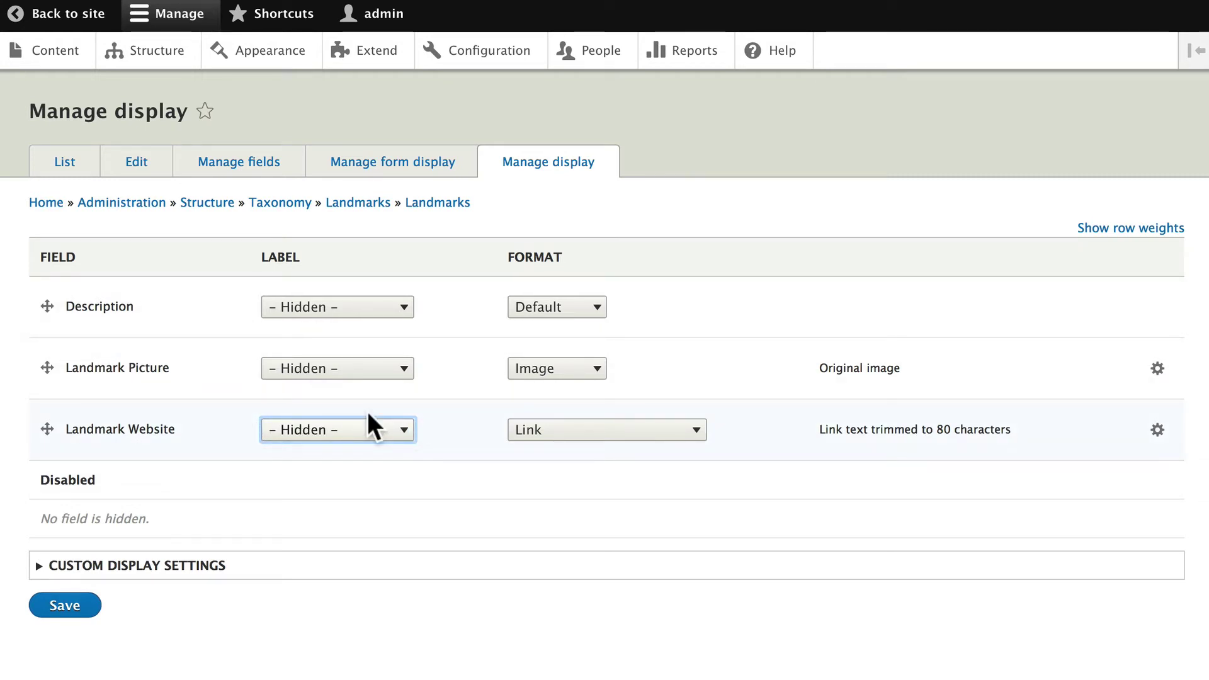
left_click(59, 609)
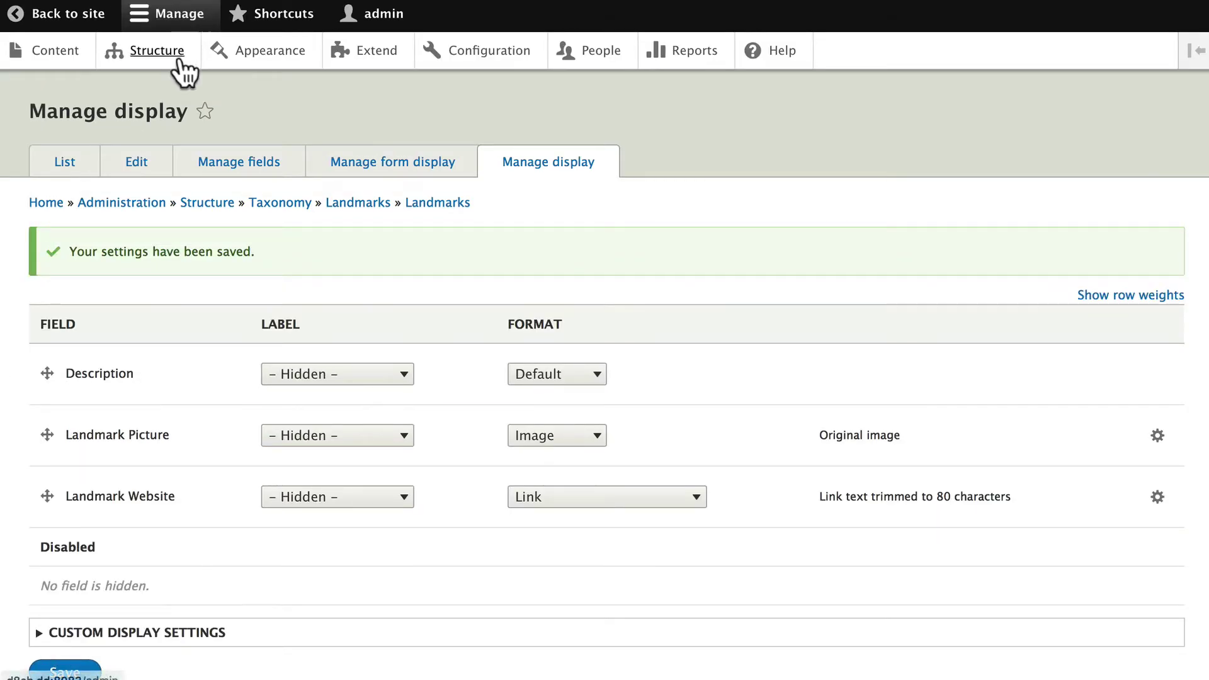
Begin adding a new Taxonomy term field to the Hotels content type.
left_click(153, 50)
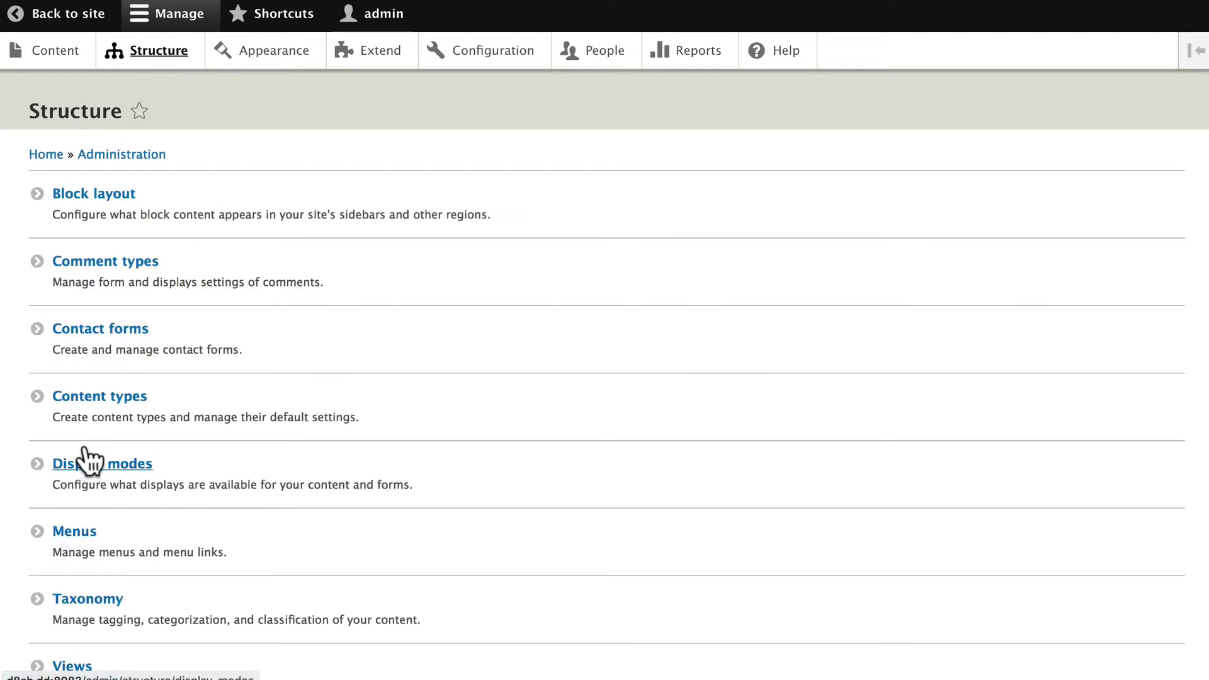
left_click(85, 397)
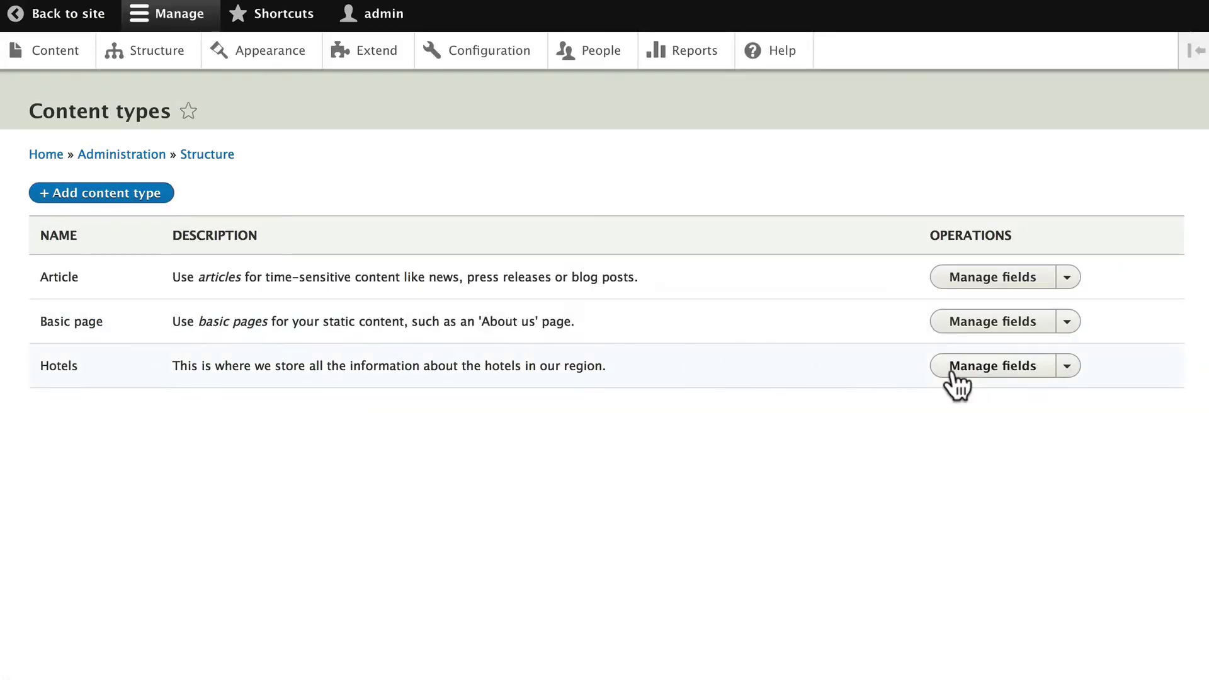
left_click(995, 366)
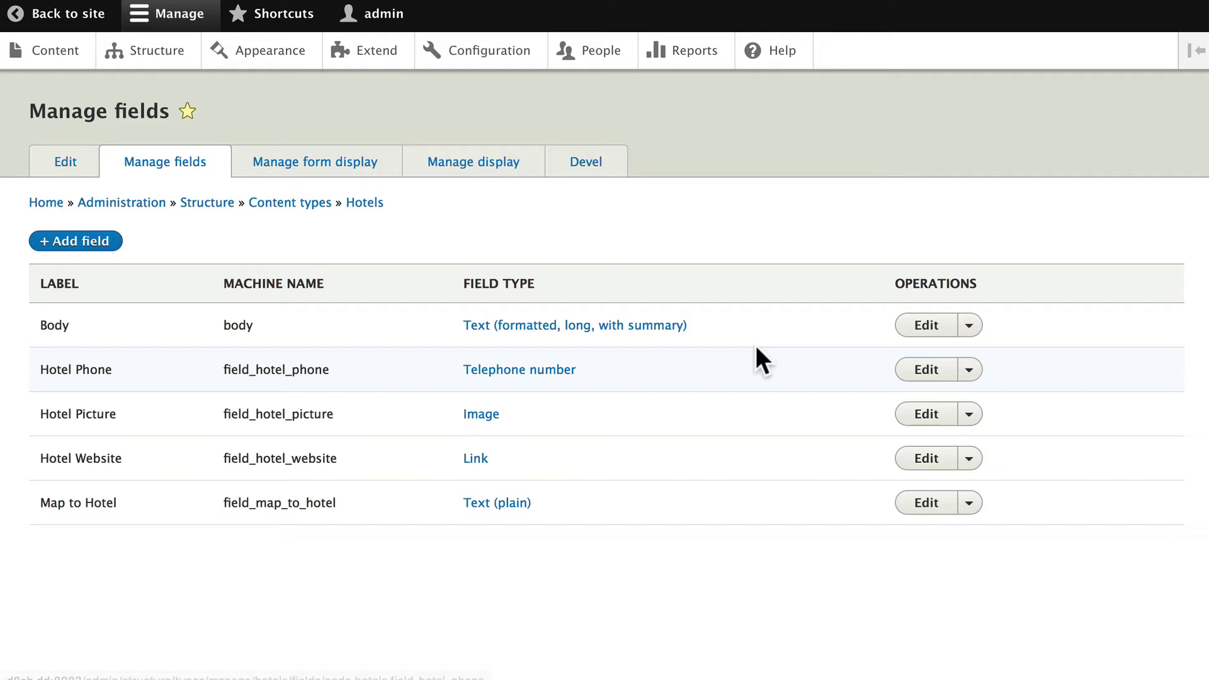
left_click(85, 241)
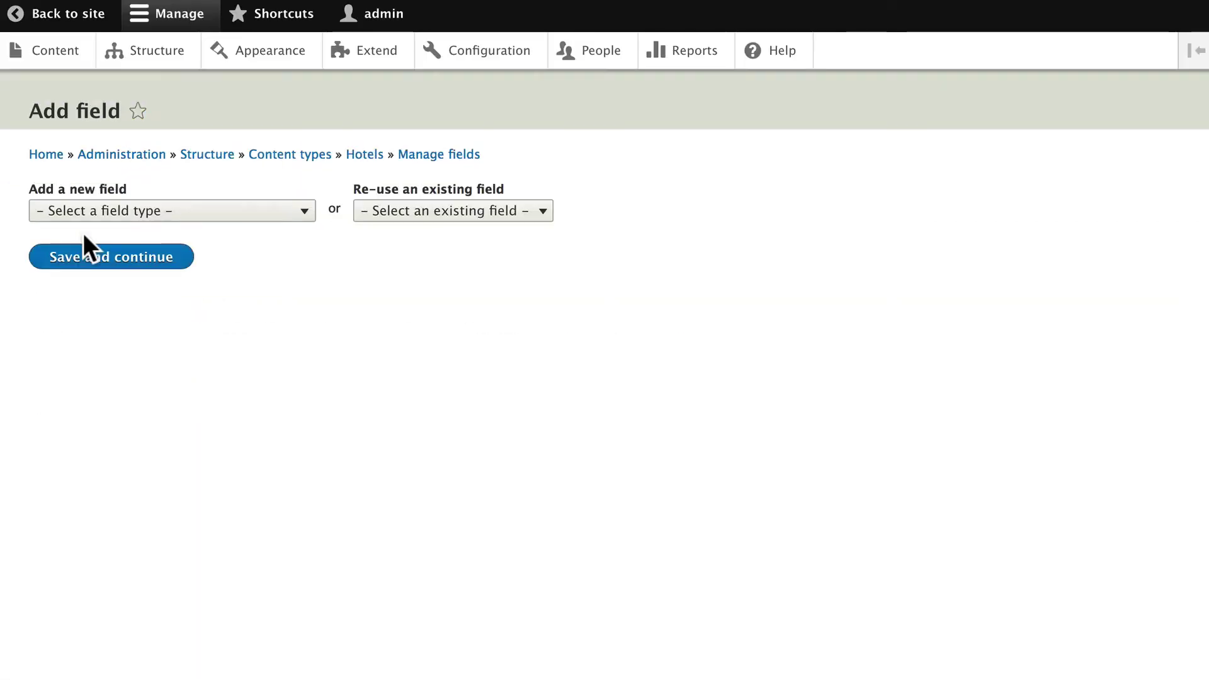
left_click(96, 208)
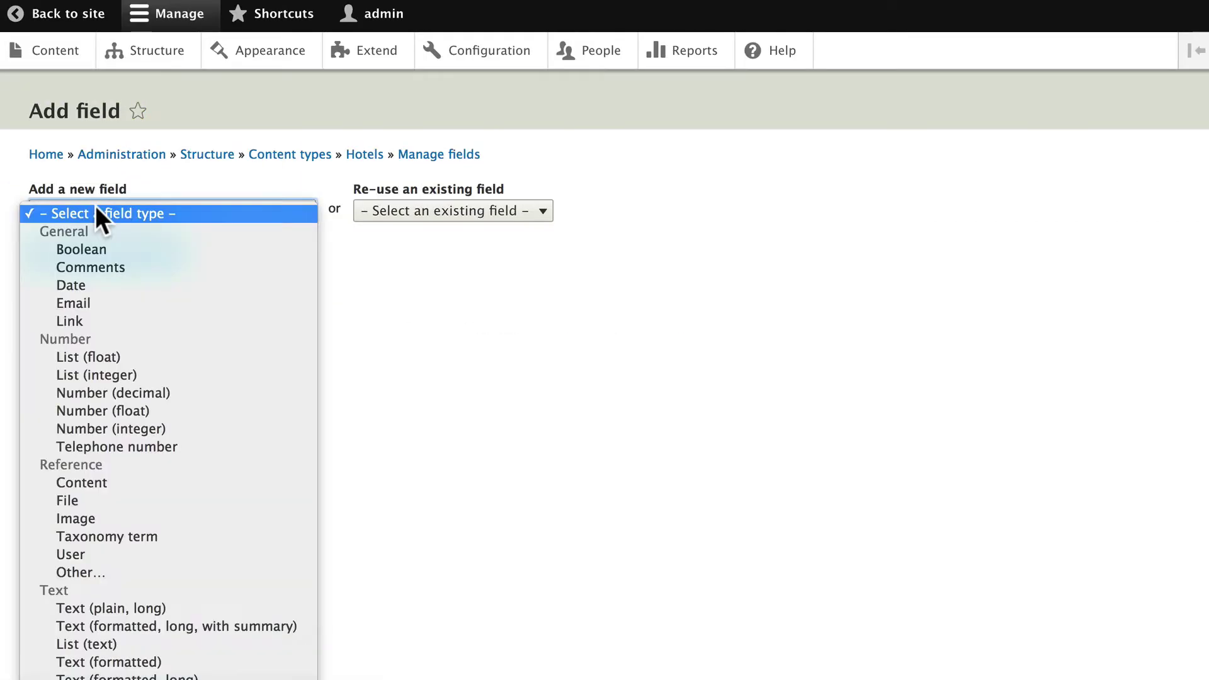
left_click(101, 537)
Label the new field 'Landmarks', create it, and allow unlimited values.
left_click(54, 272)
type("Landmarks")
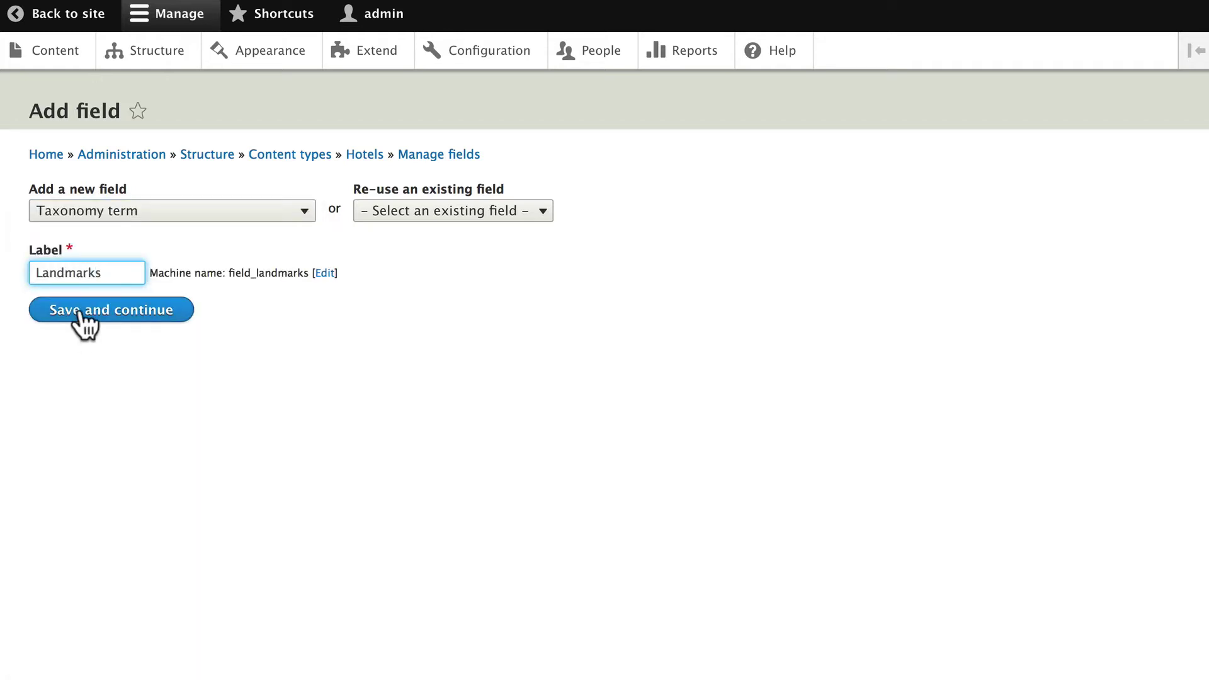
left_click(82, 317)
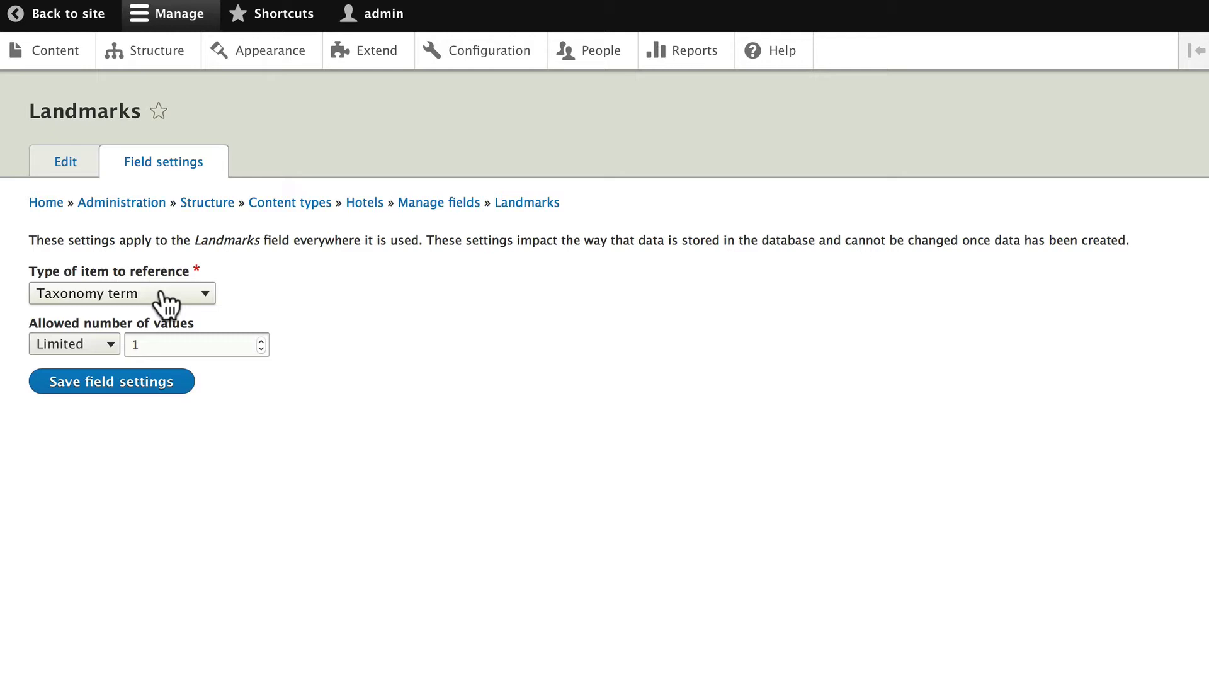
left_click(74, 344)
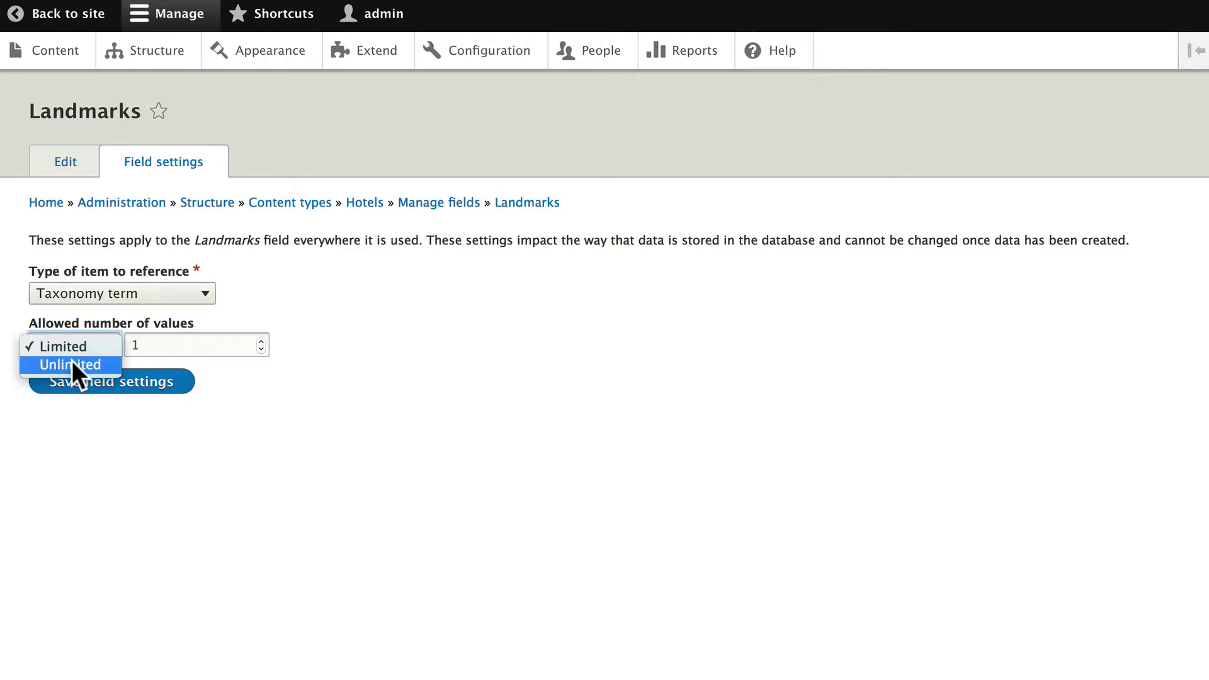
left_click(72, 362)
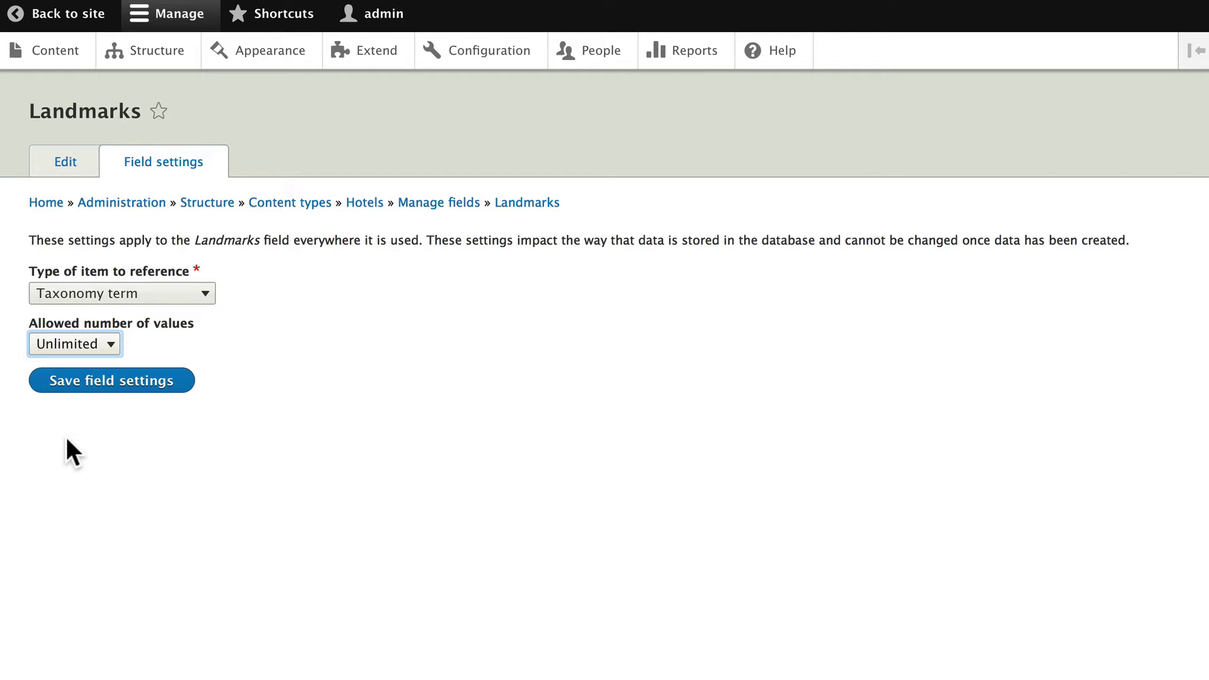
Save the field storage, then restrict references to the Landmarks vocabulary with the Default method.
left_click(98, 387)
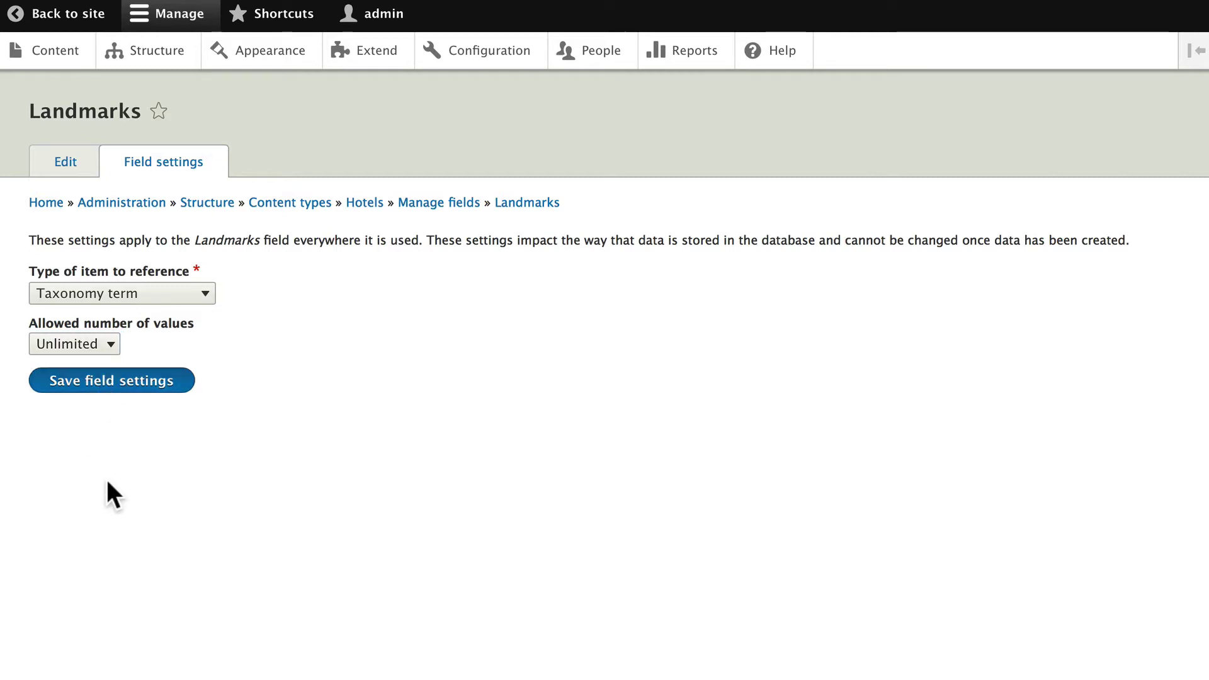
scroll(95, 503, "down", 7)
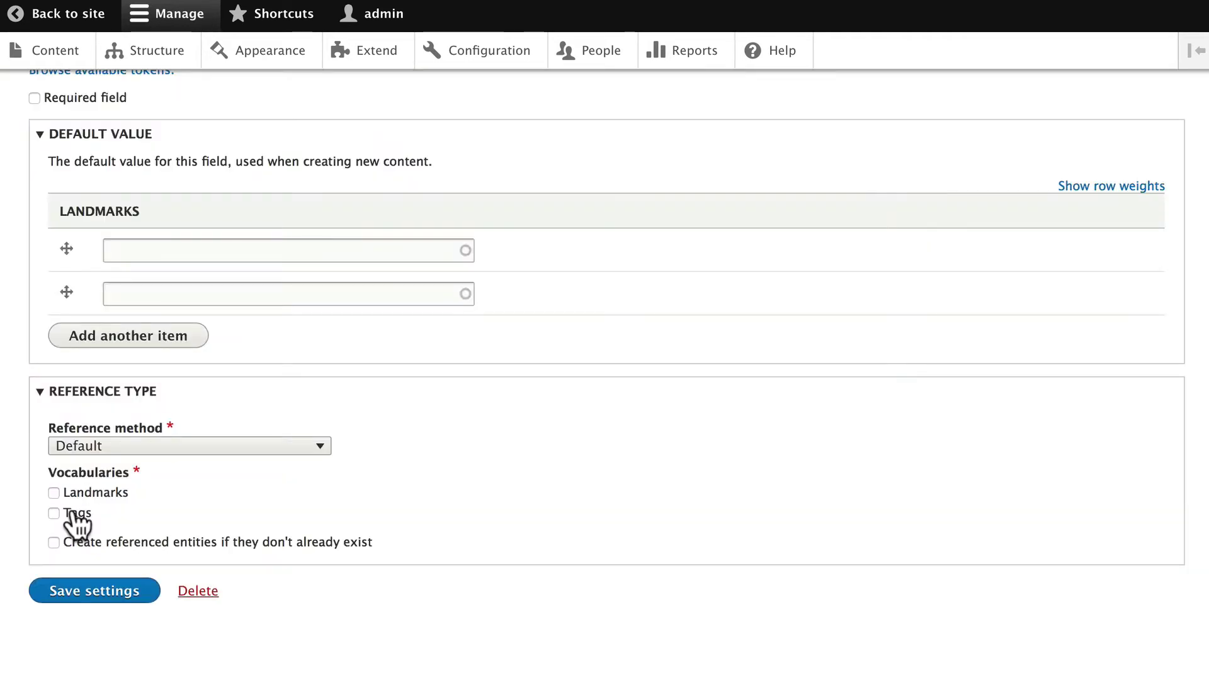
left_click(53, 492)
left_click(209, 445)
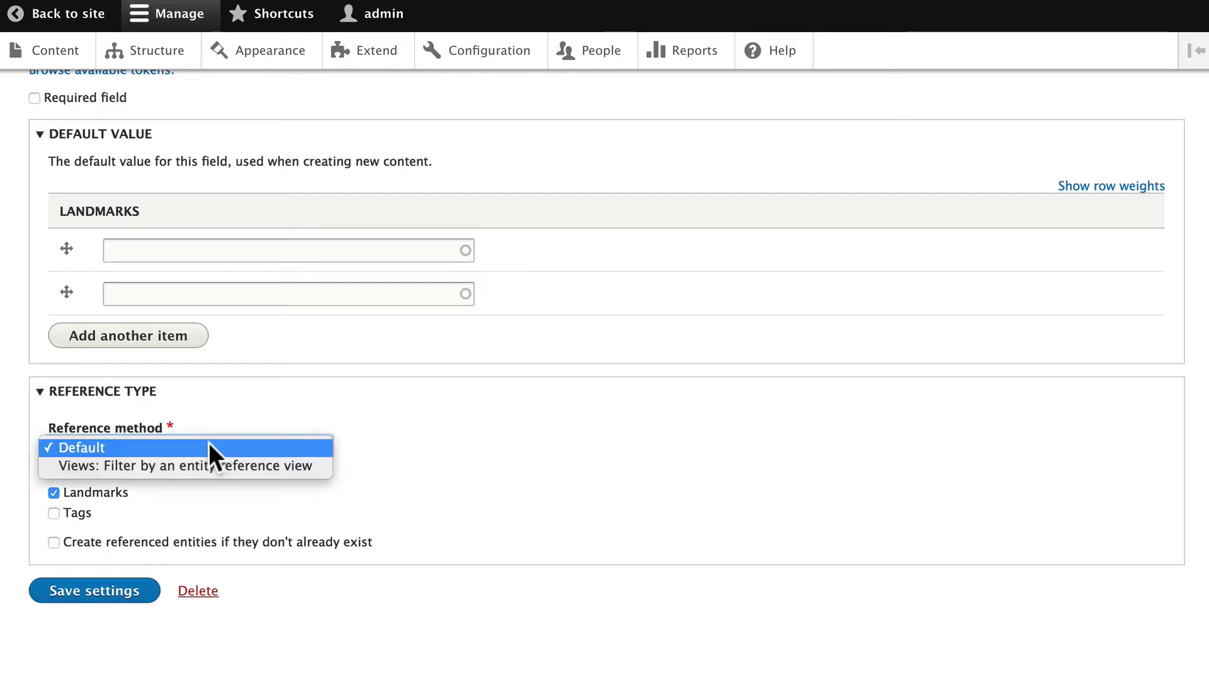
left_click(209, 446)
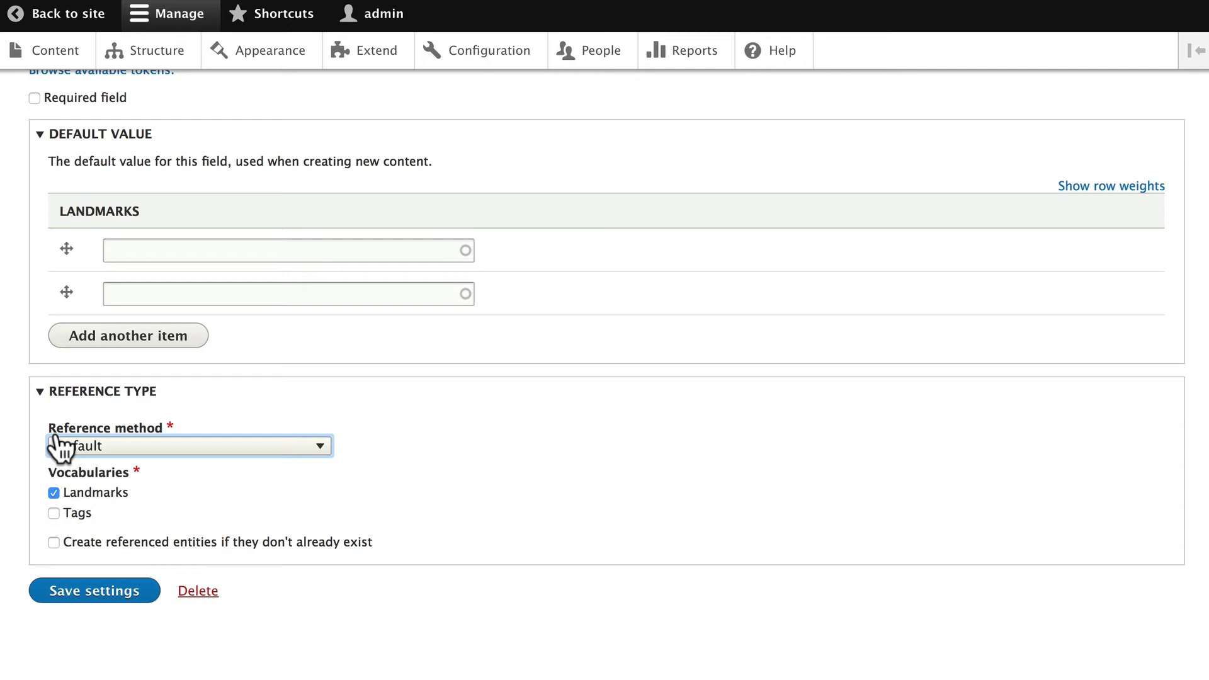
left_click(239, 420)
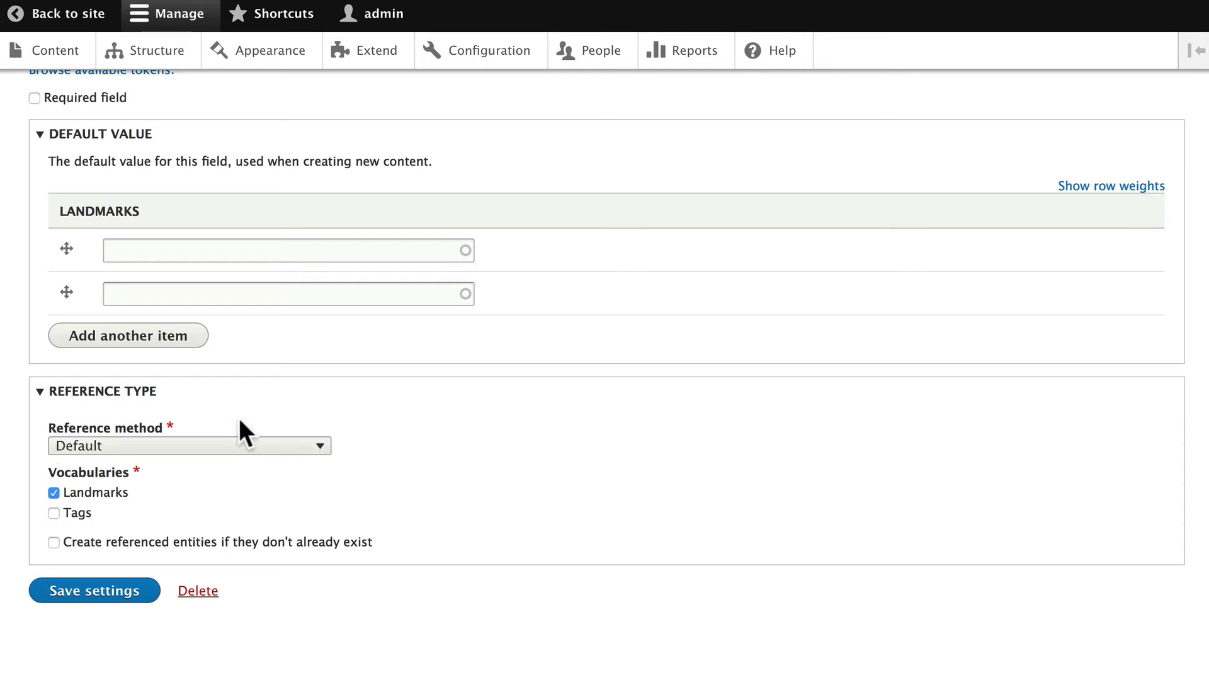
left_click(73, 595)
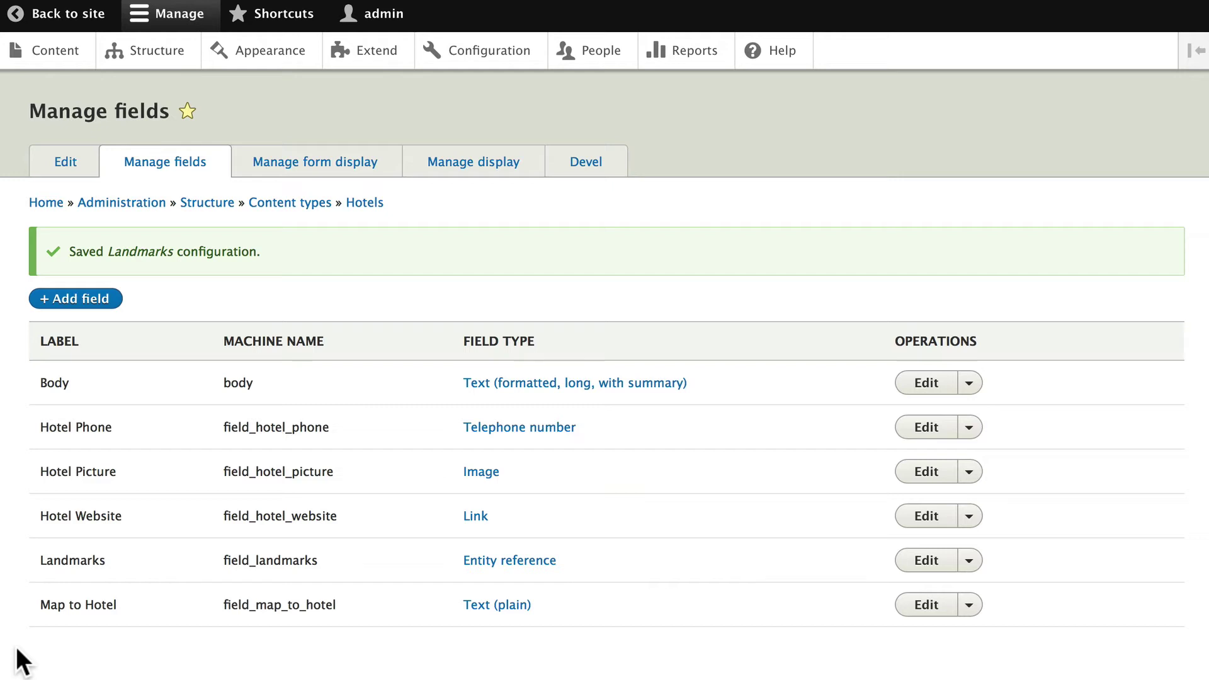
Edit Hotel Drupal, tag it with the Opera House landmark, and save it published.
left_click(58, 50)
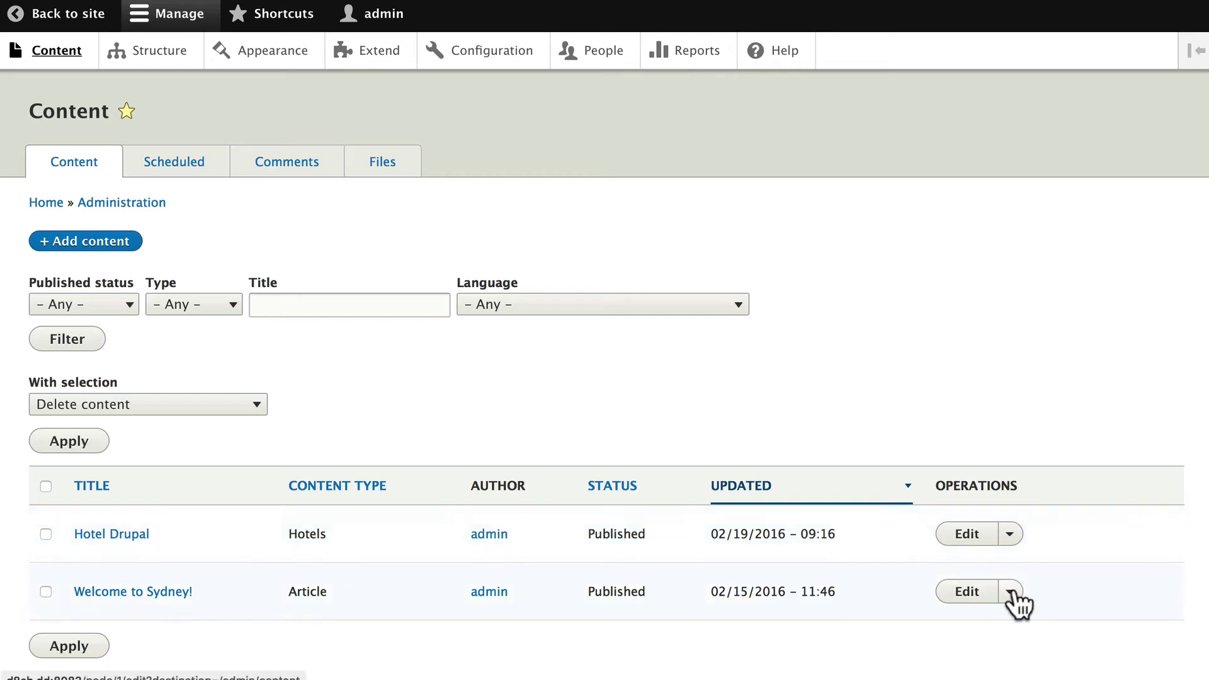
left_click(965, 535)
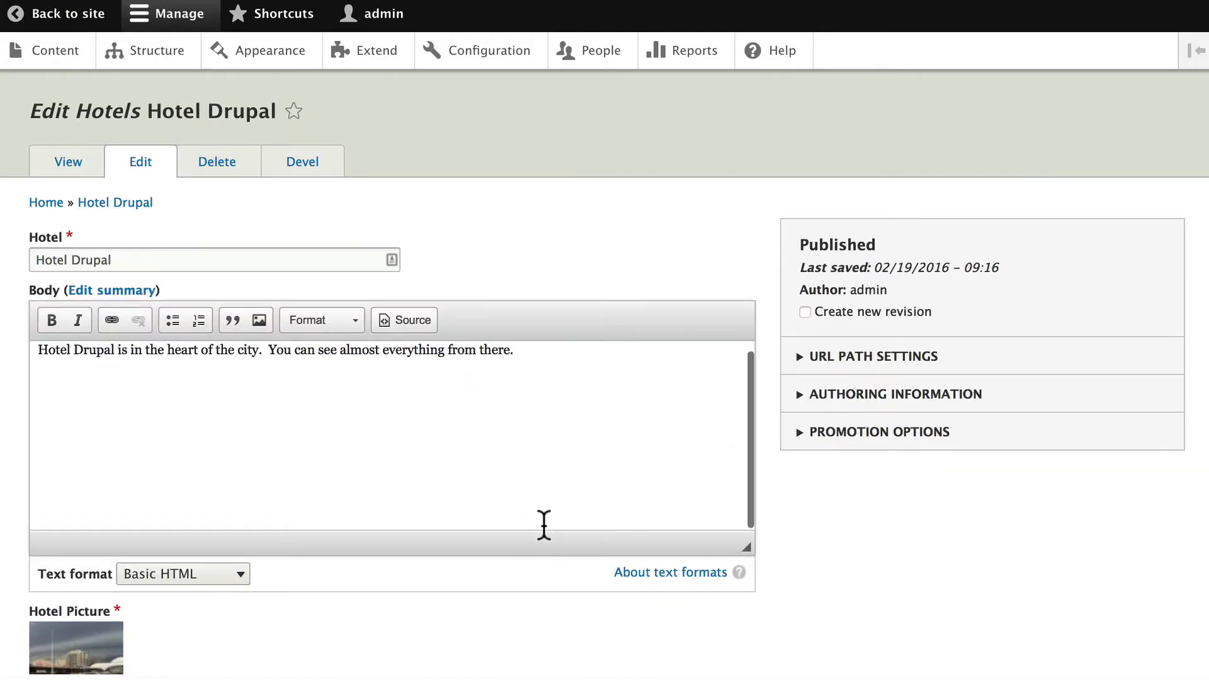
scroll(876, 577, "down", 10)
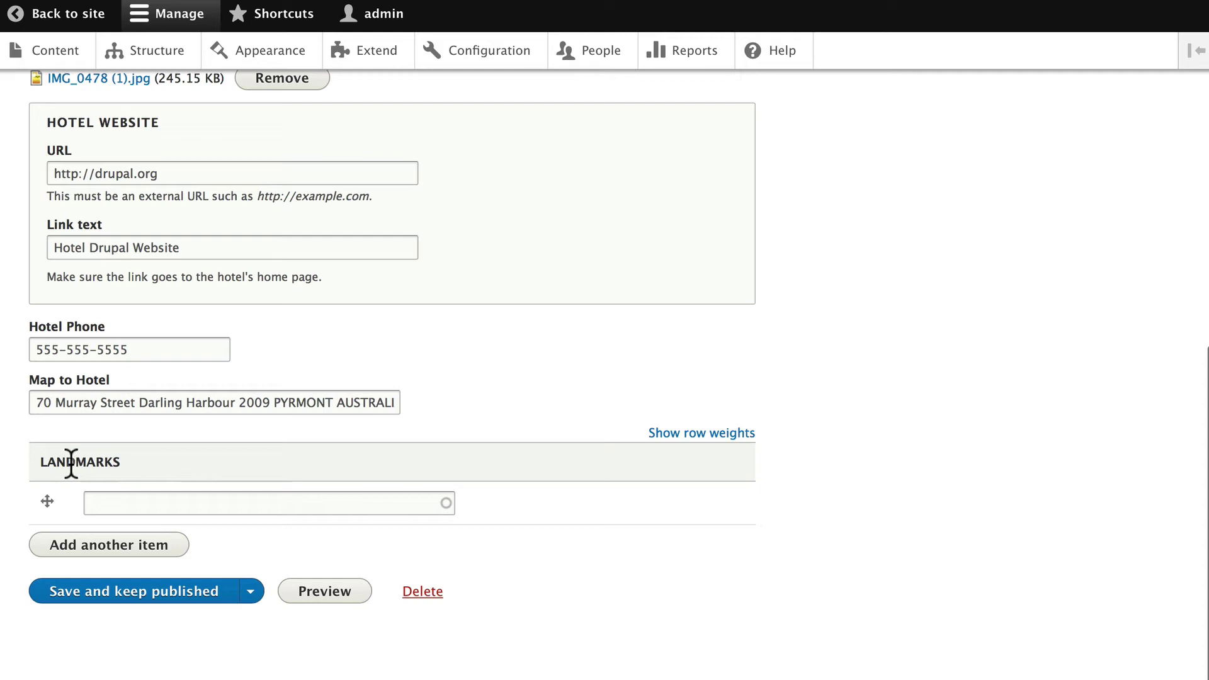
left_click(134, 503)
type("s")
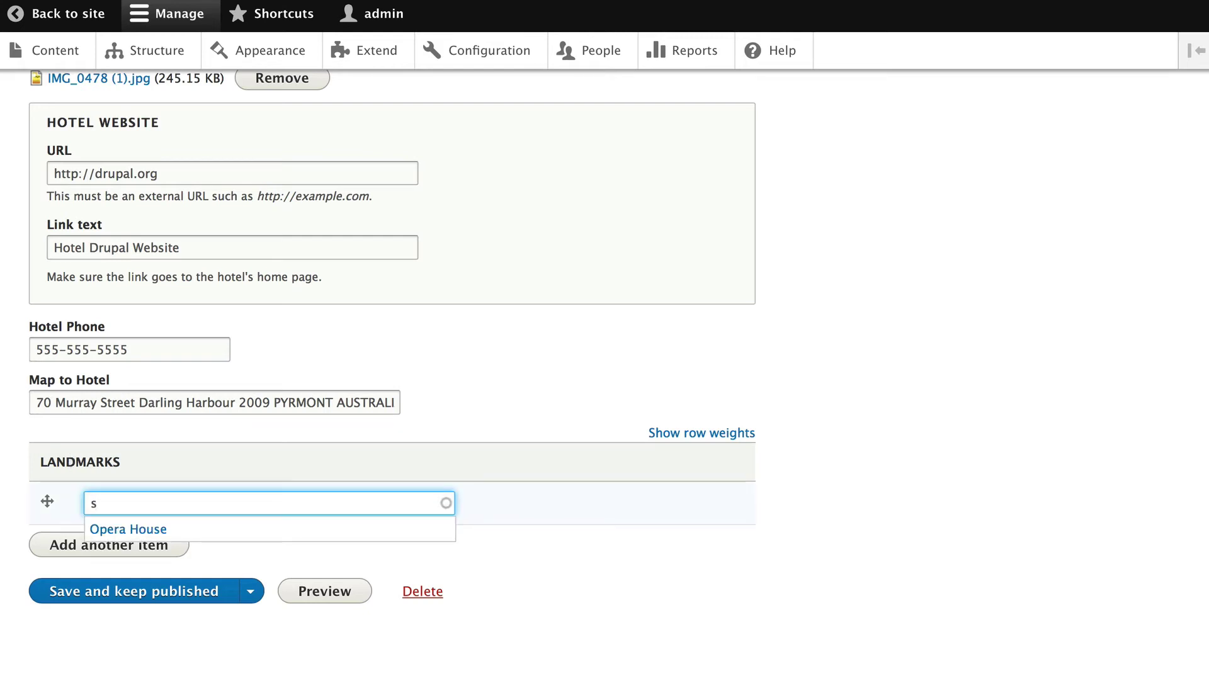
left_click(135, 530)
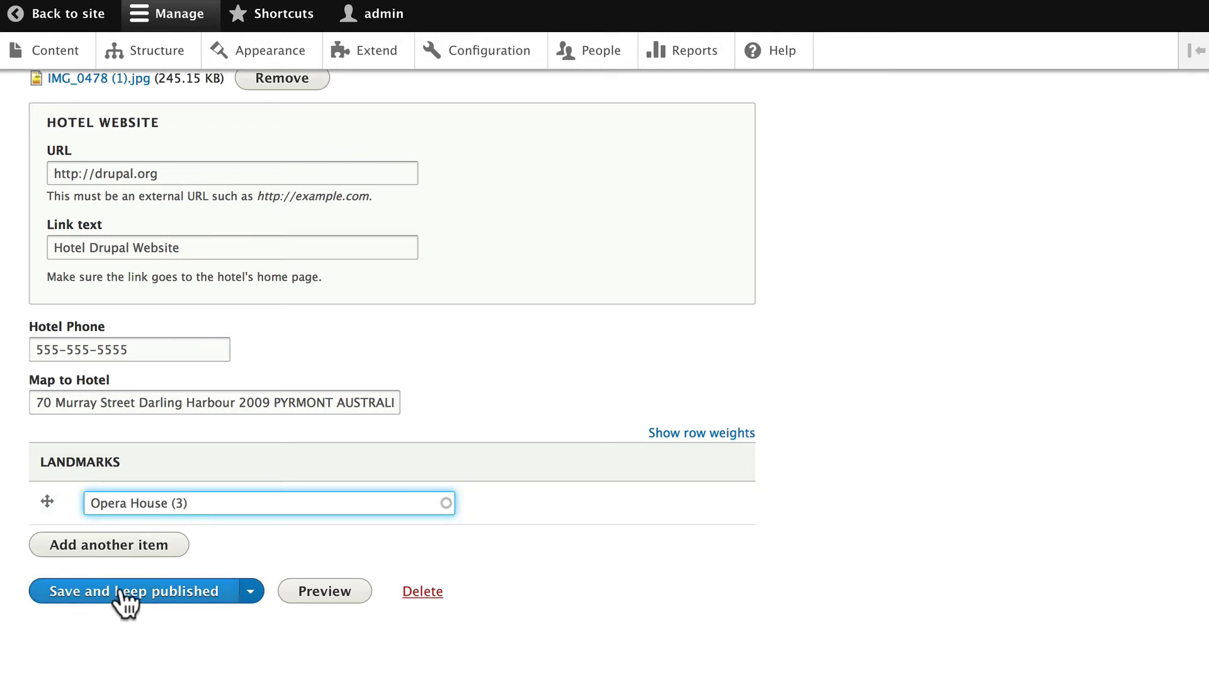
left_click(99, 602)
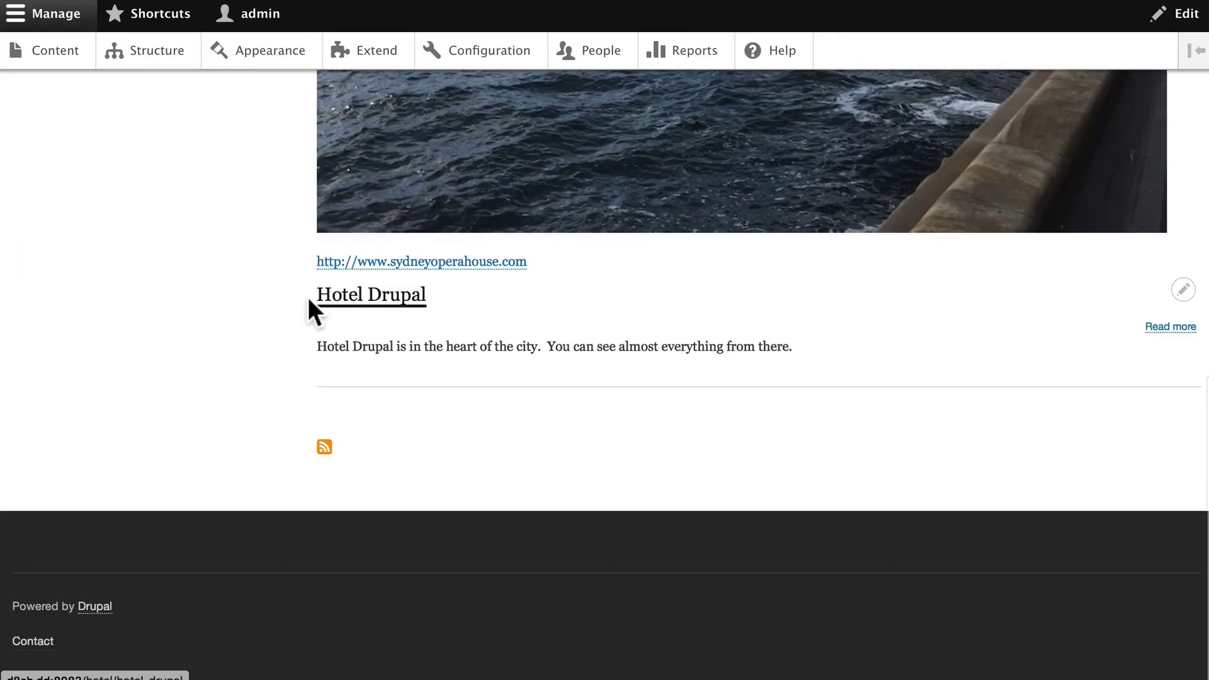
Follow the Opera House link on the hotel page to view the landmark's page.
scroll(308, 297, "down", 5)
scroll(308, 298, "down", 2)
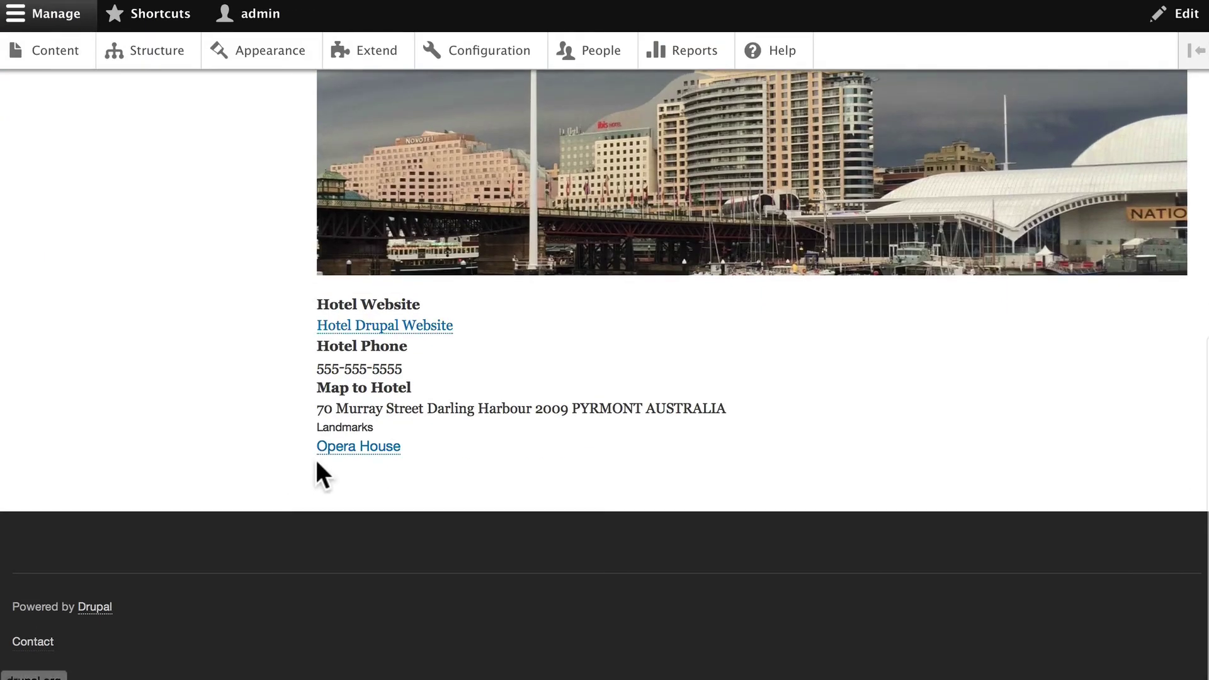
left_click(346, 448)
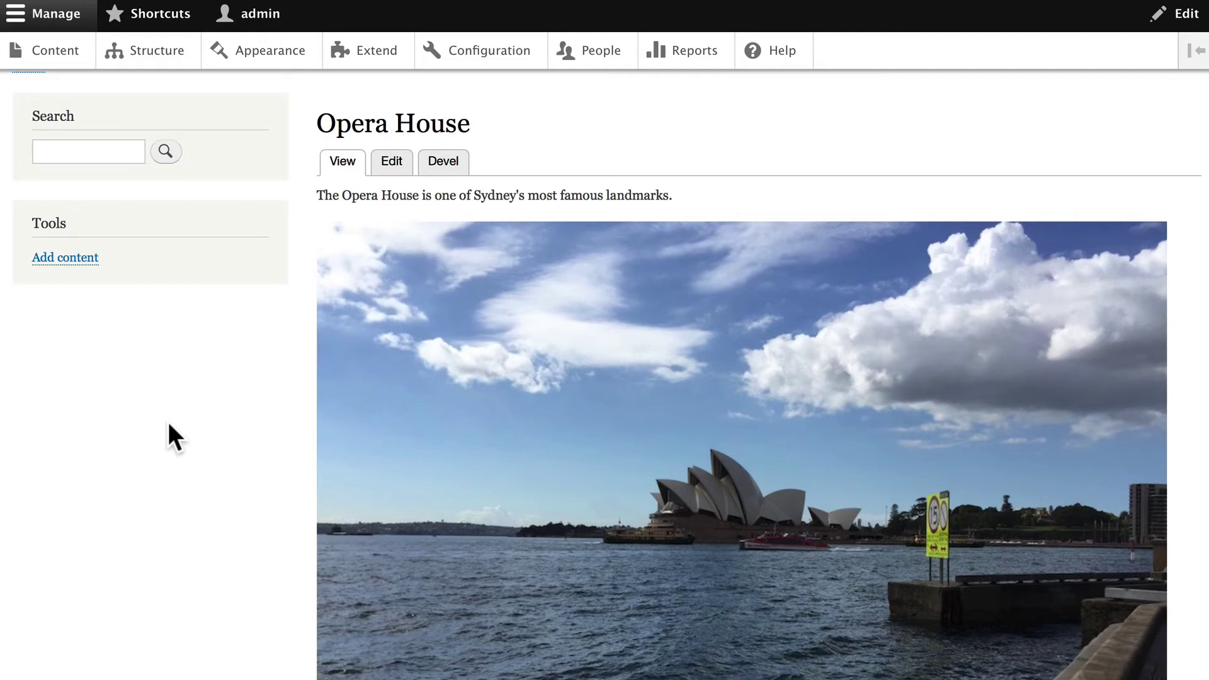
scroll(251, 411, "up", 4)
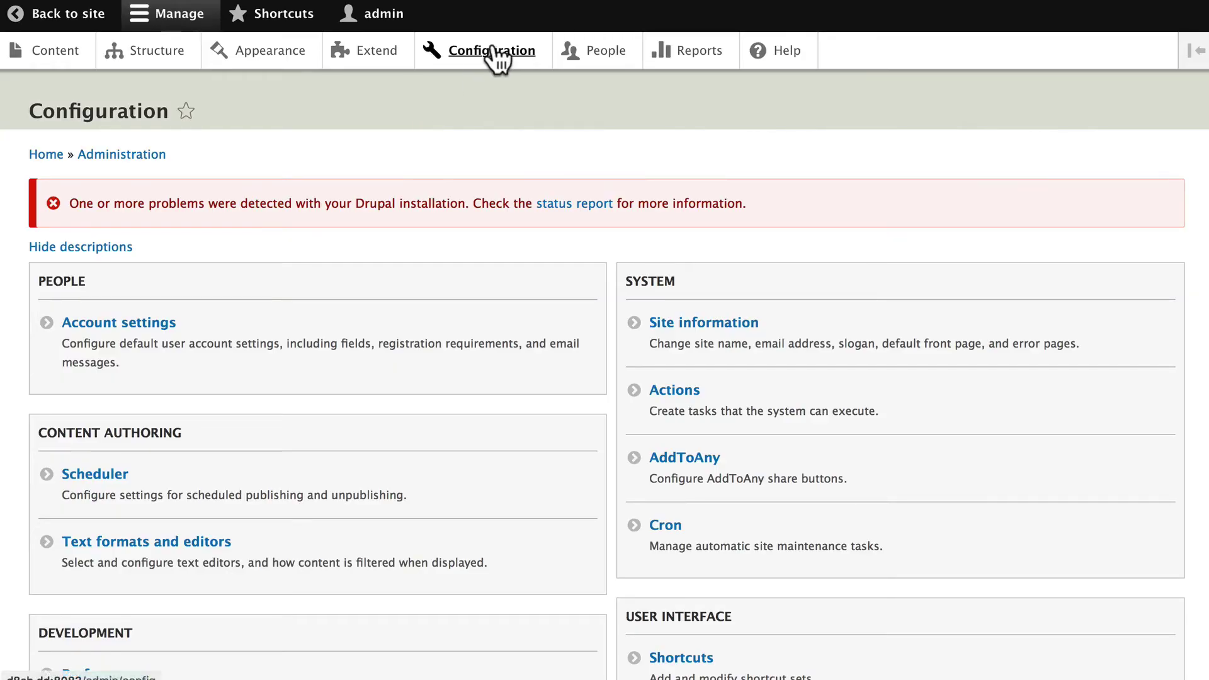
Start a new Pathauto pattern from the URL aliases Patterns list.
scroll(382, 161, "down", 10)
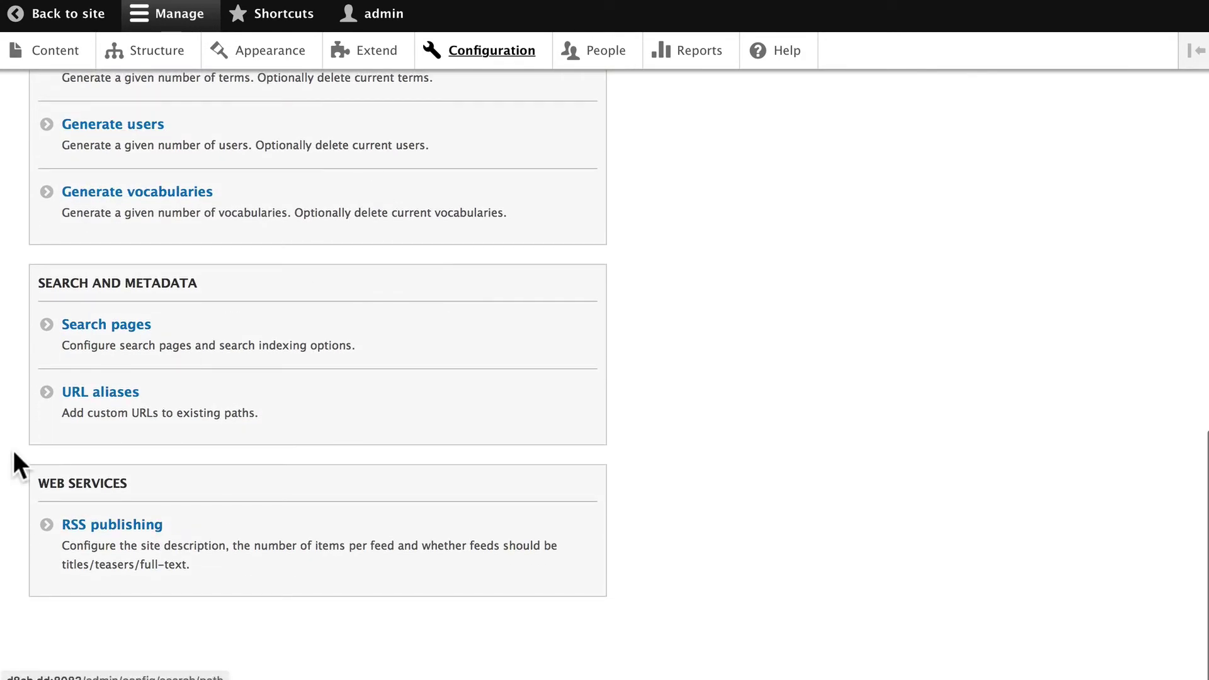
left_click(79, 393)
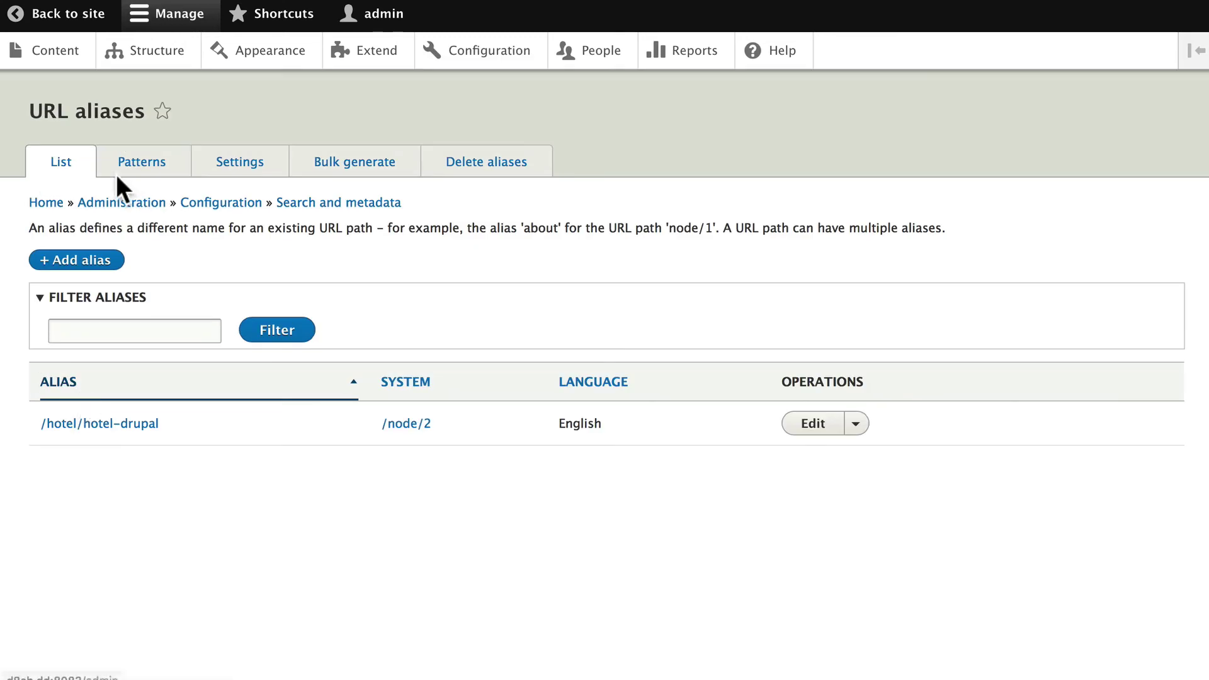
left_click(137, 165)
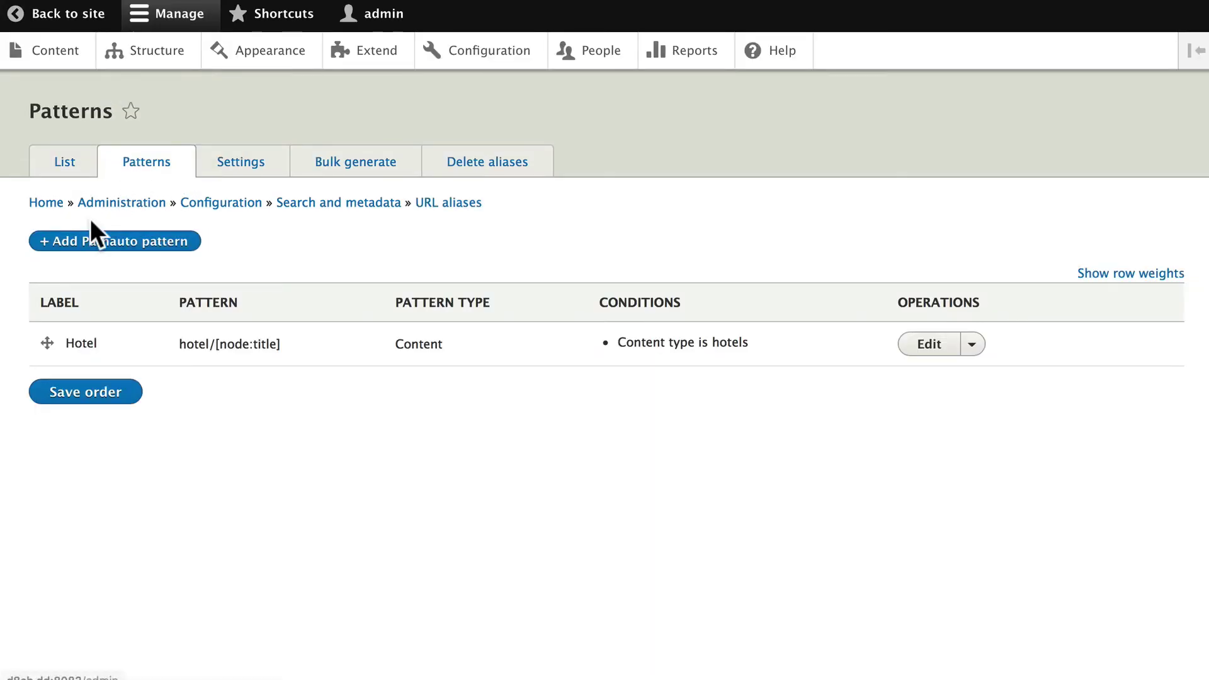
left_click(106, 242)
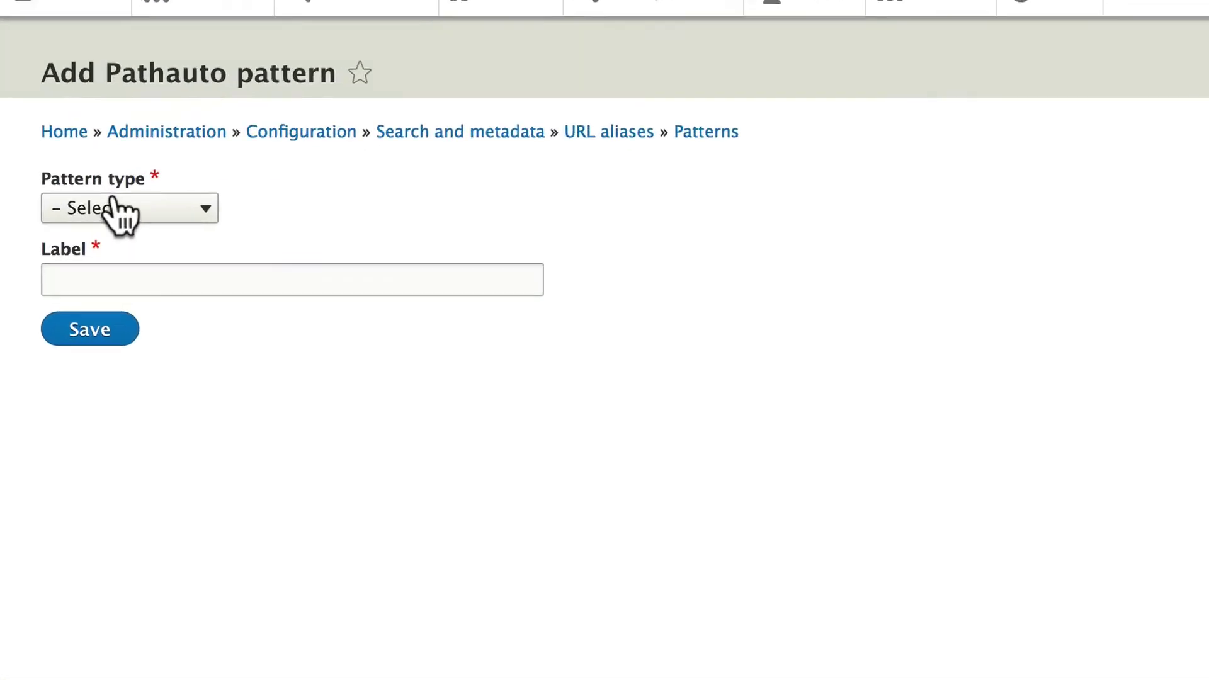
Set the pattern type to Taxonomy term, path pattern 'landmark/', and browse available tokens.
left_click(81, 209)
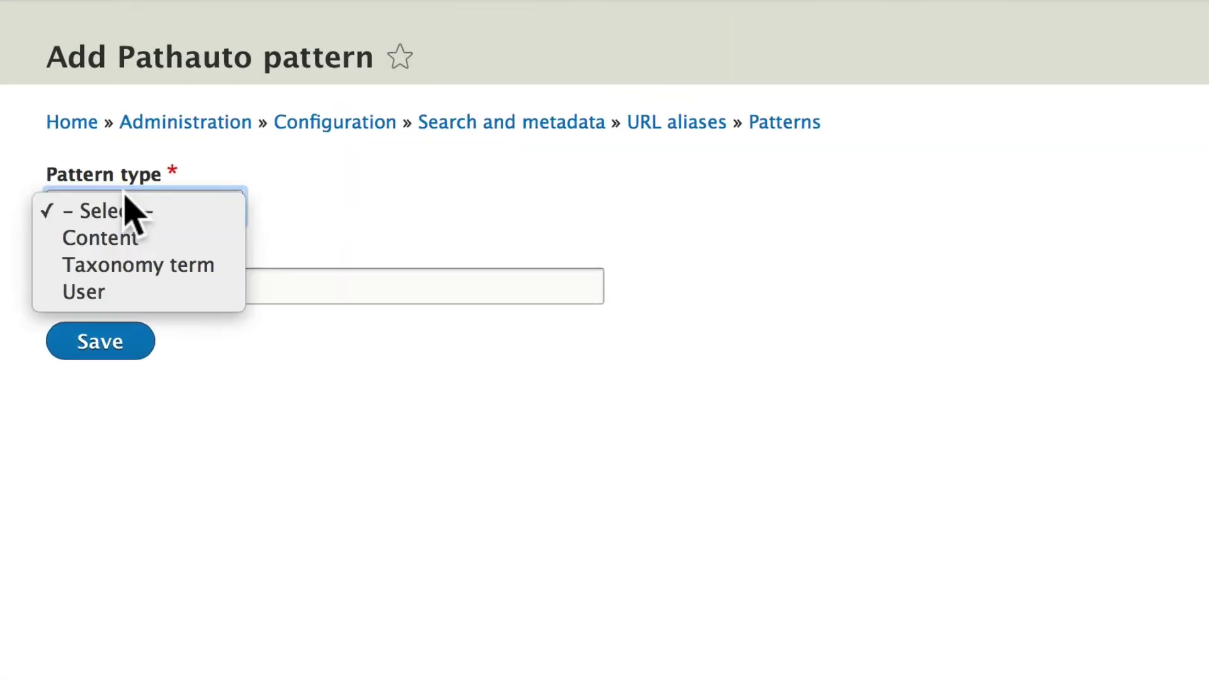
left_click(109, 277)
left_click(114, 283)
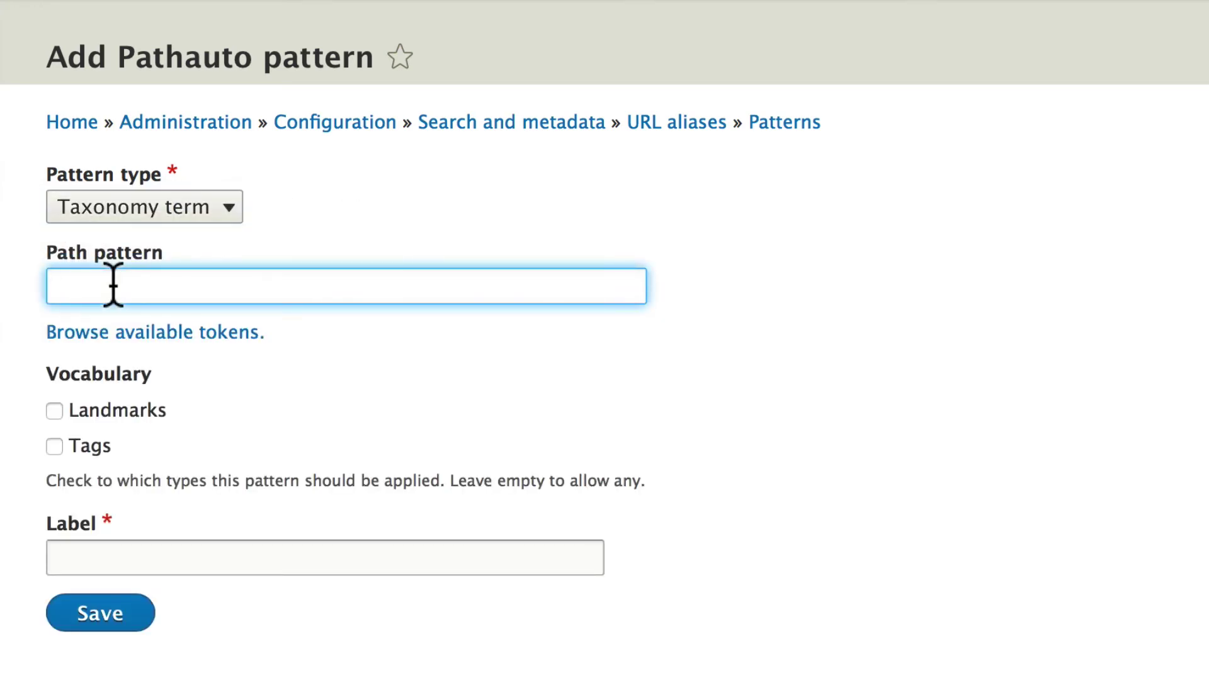
type("land")
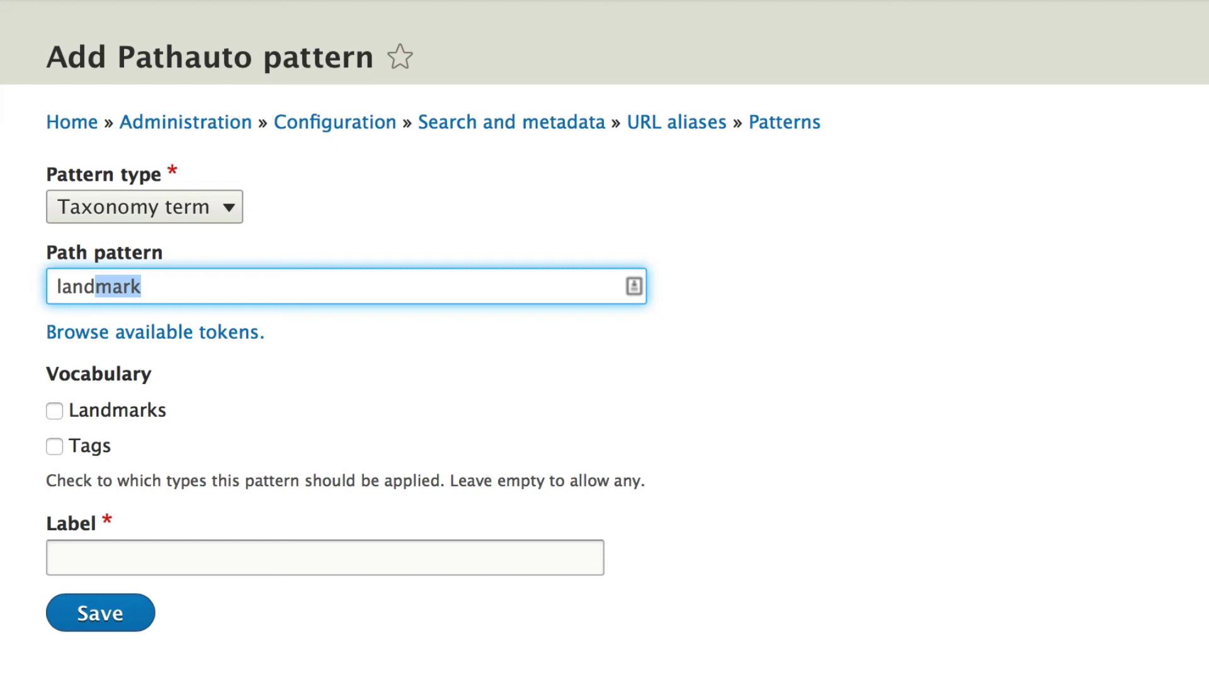
type("mark/")
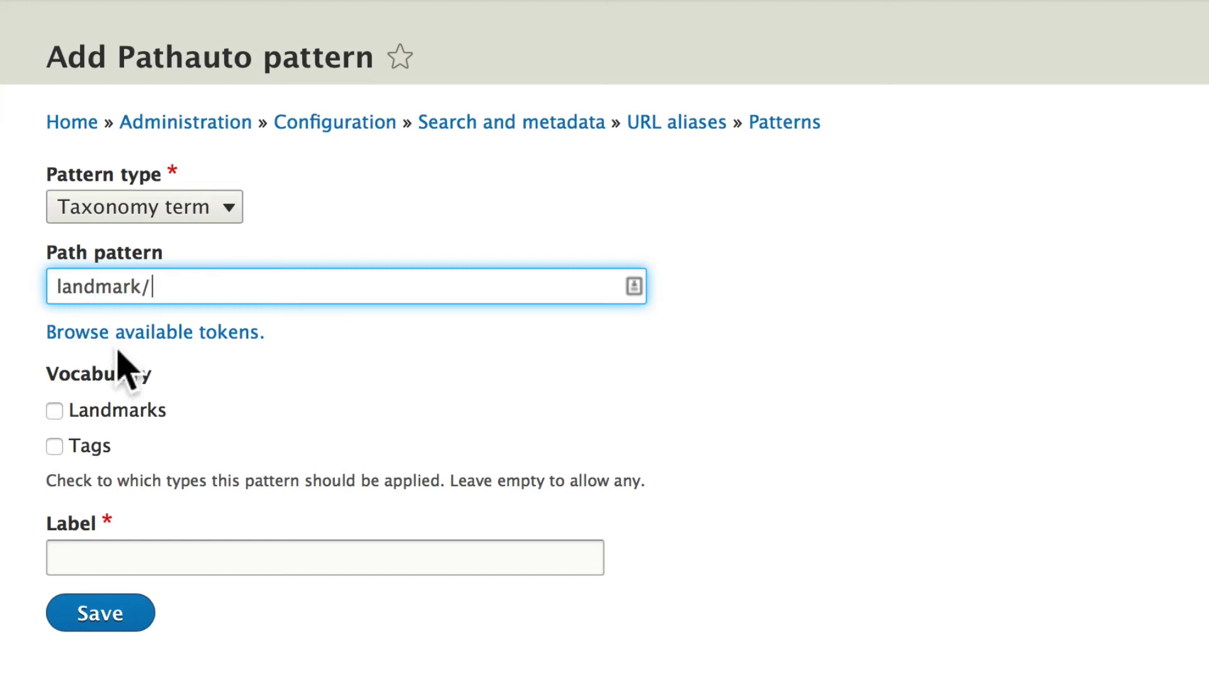
left_click(152, 333)
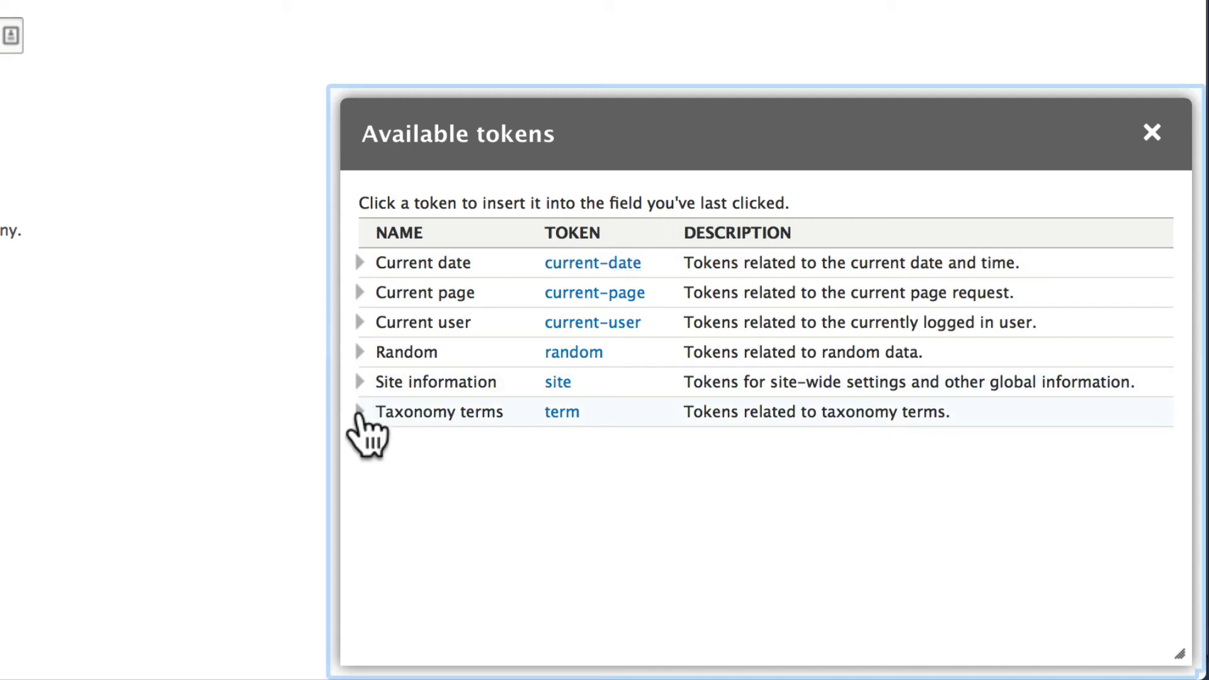
Insert the Taxonomy terms [term:name] token so the path reads landmark/[term:name].
left_click(359, 413)
scroll(470, 416, "down", 3)
scroll(469, 416, "down", 5)
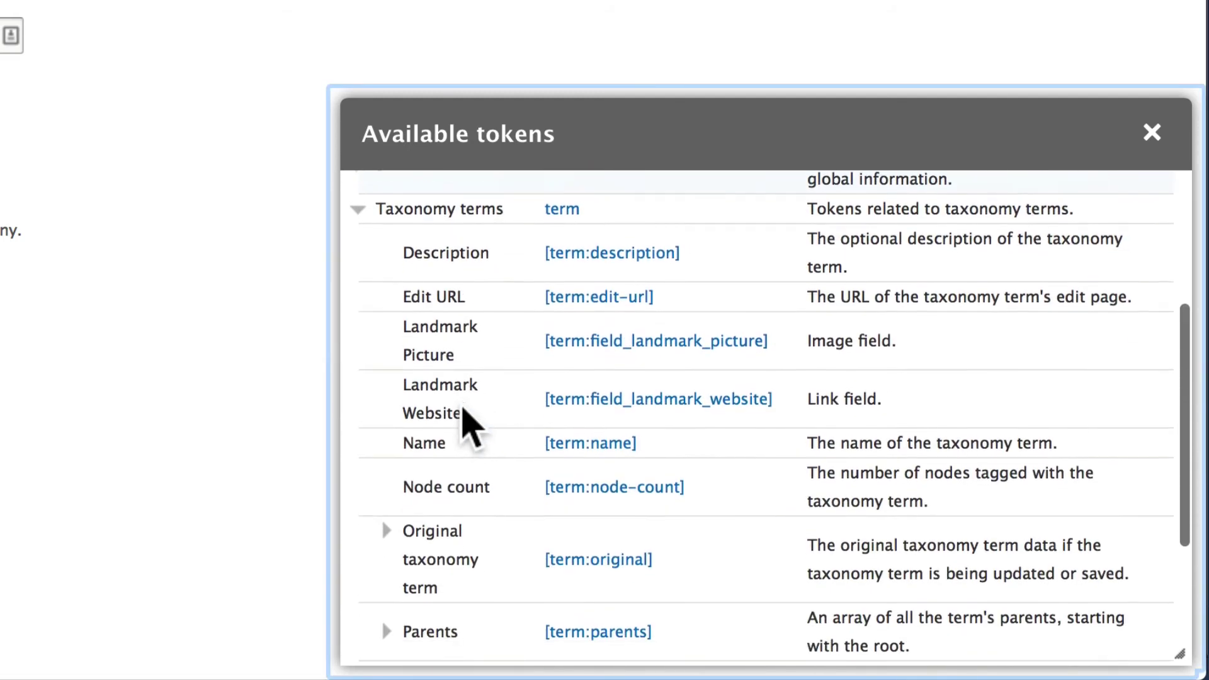
left_click(574, 306)
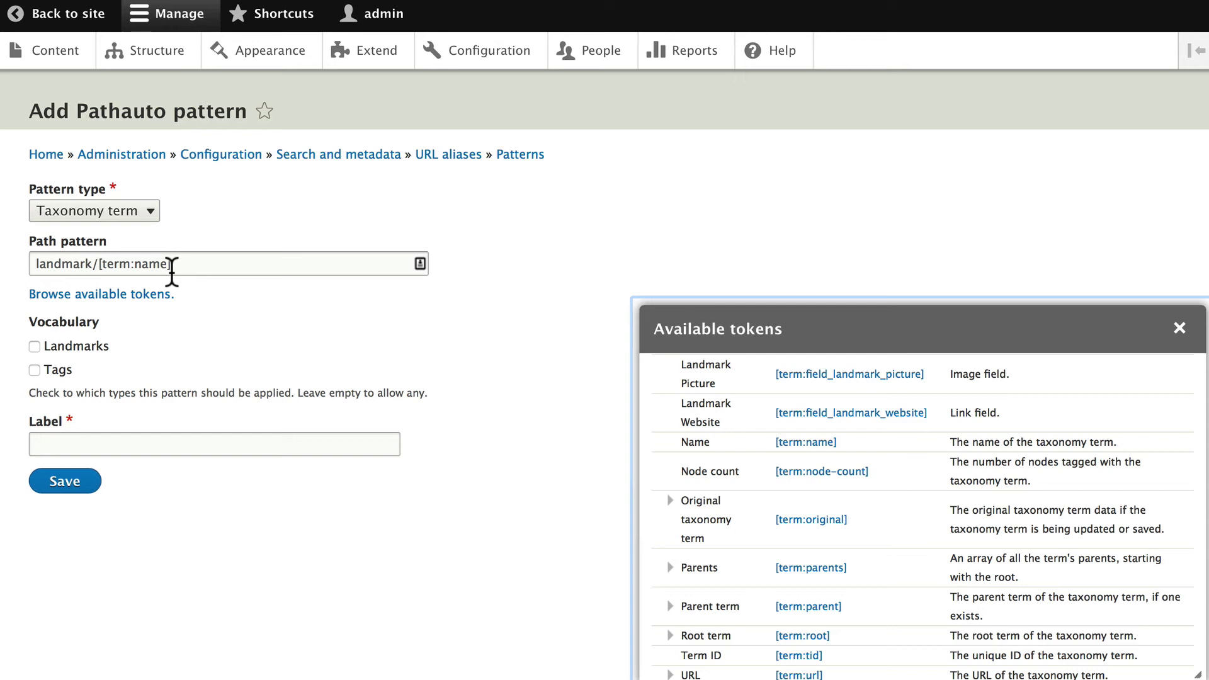
Limit the pattern to the Landmarks vocabulary, label it 'Landmarks', and save it.
left_click(35, 347)
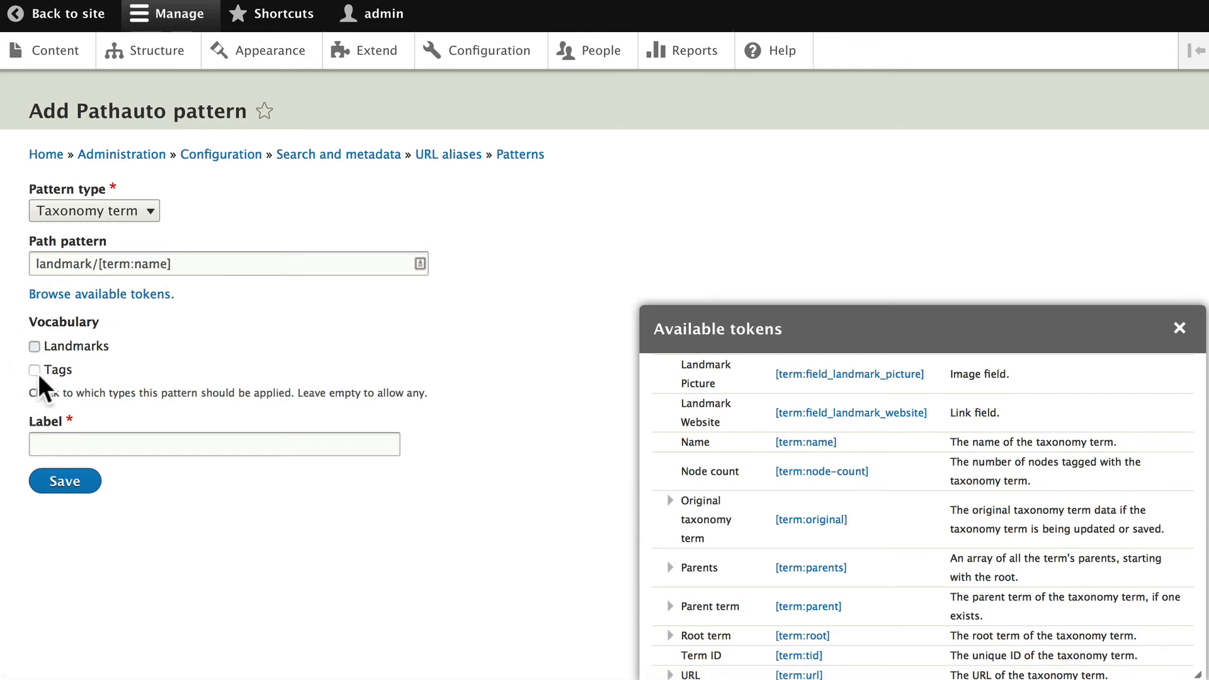
left_click(65, 444)
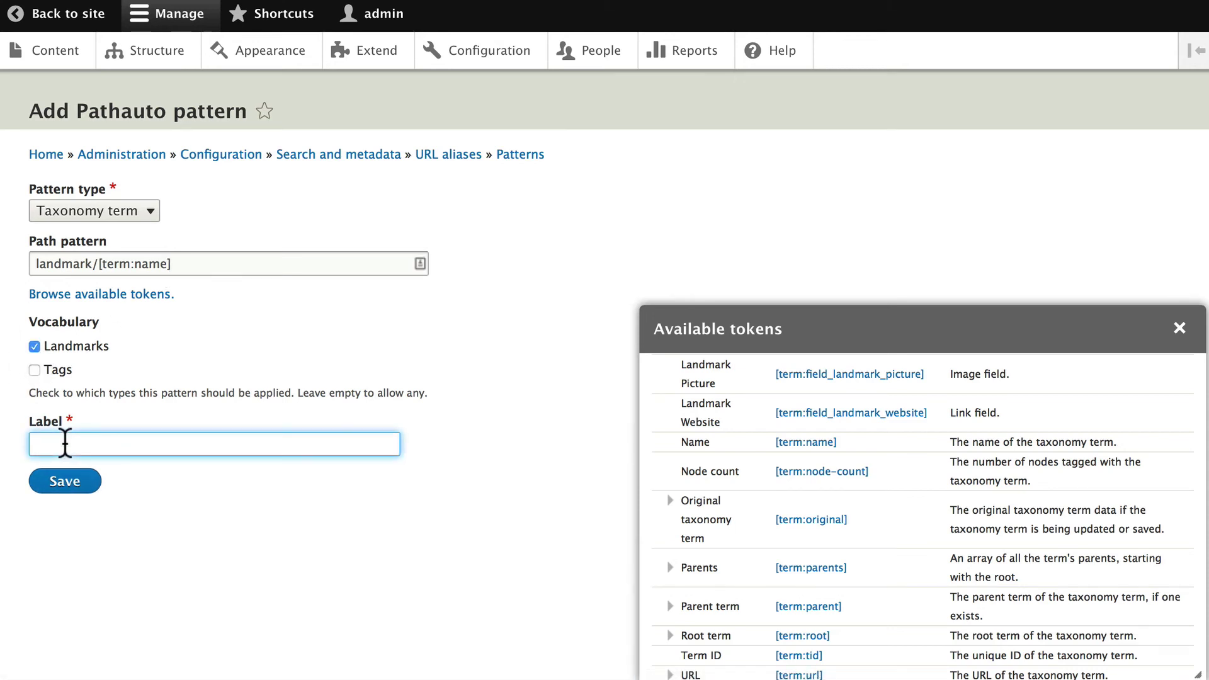
type("Lan")
type("dar")
key("BackSpace")
key("BackSpace")
type("m")
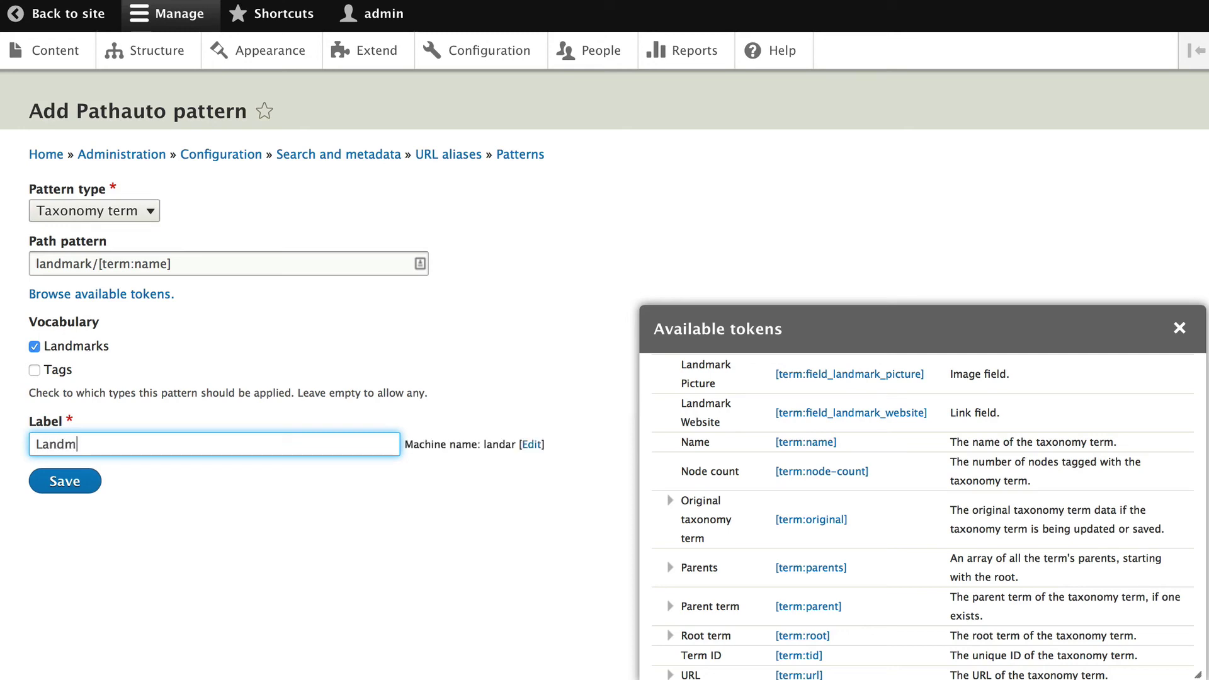
type("ark")
key("Down")
key("Down")
key("Down")
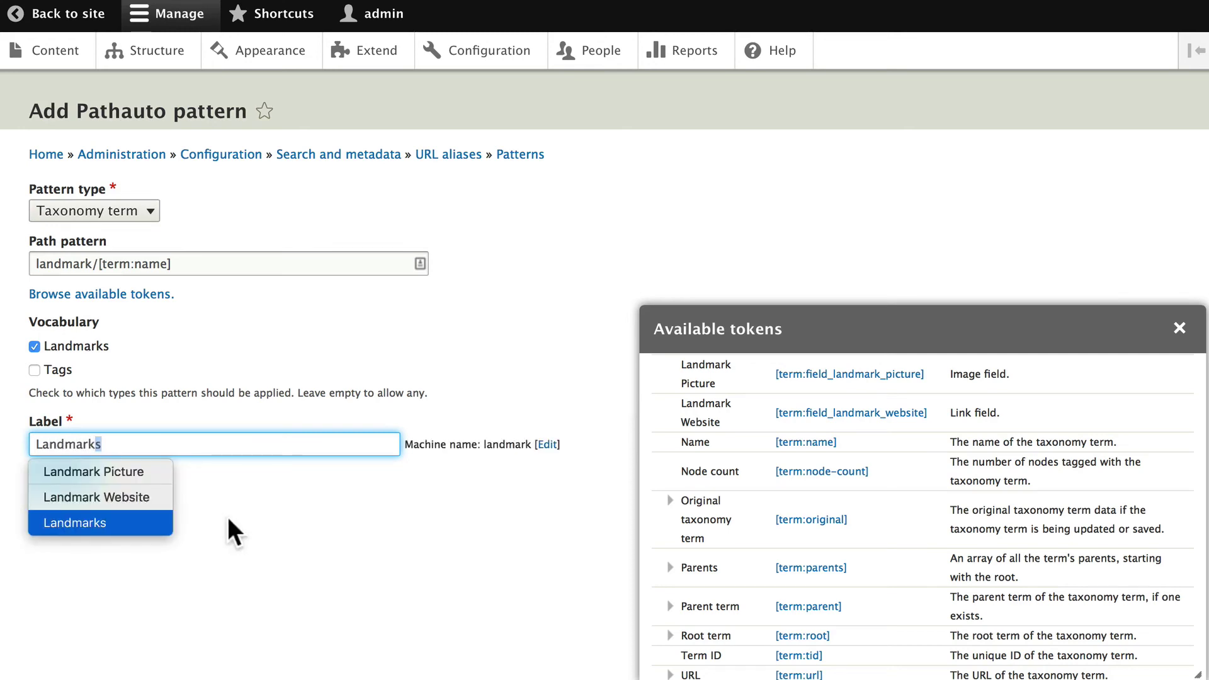
key("Return")
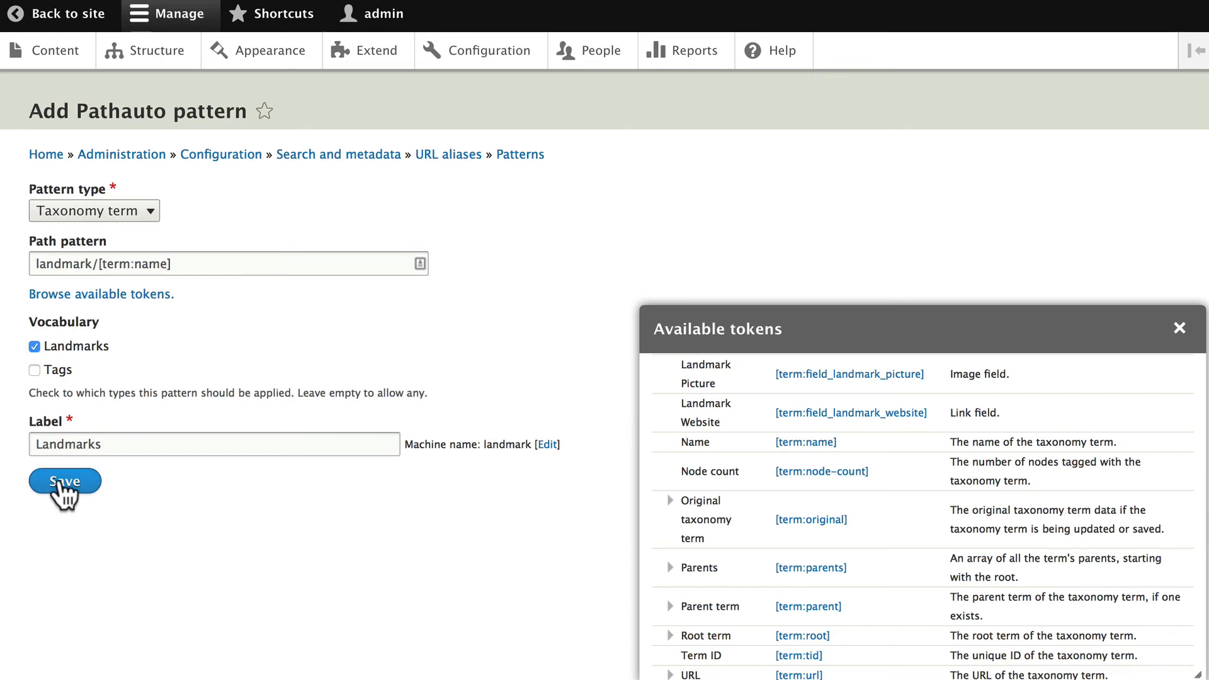
left_click(64, 482)
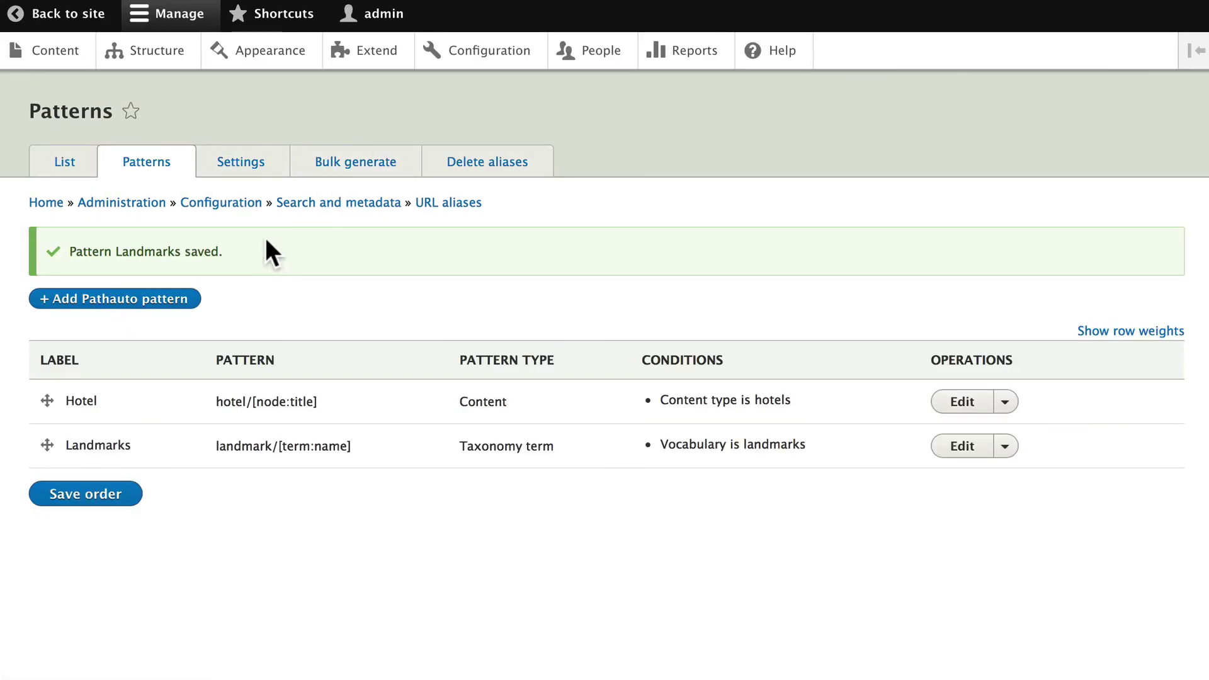
Delete all existing Taxonomy term URL aliases.
left_click(491, 167)
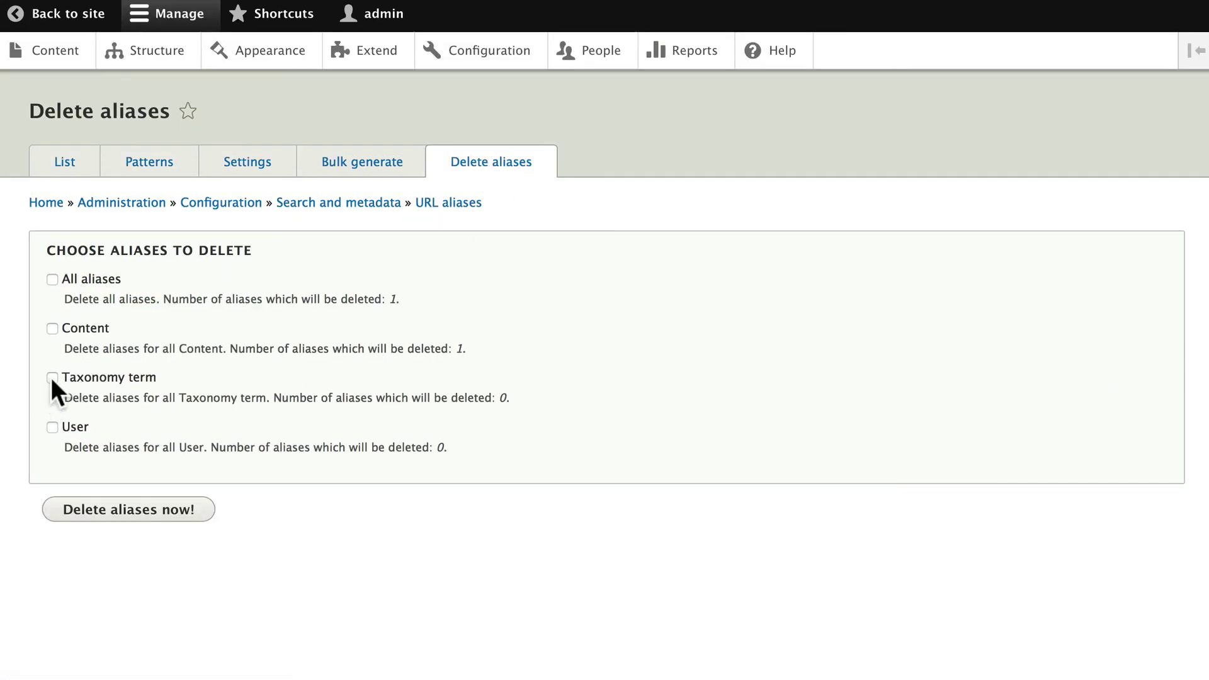
left_click(52, 377)
left_click(117, 520)
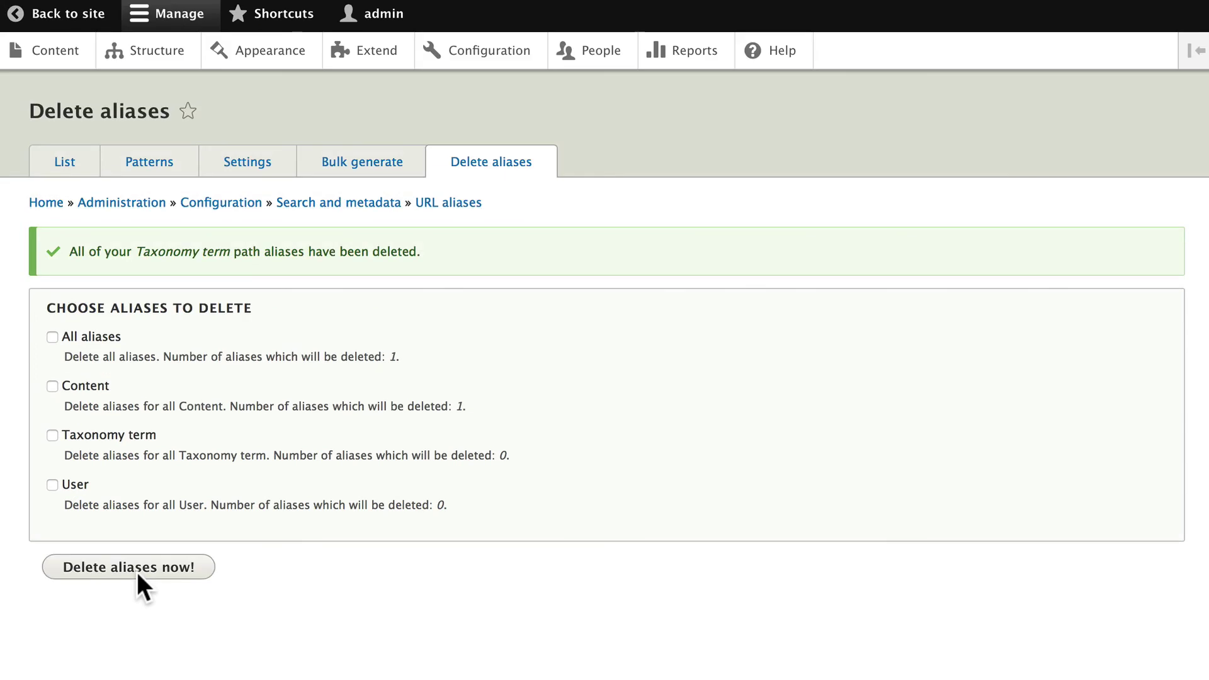
Bulk-generate URL aliases for Taxonomy terms, producing one new alias.
left_click(350, 158)
left_click(34, 323)
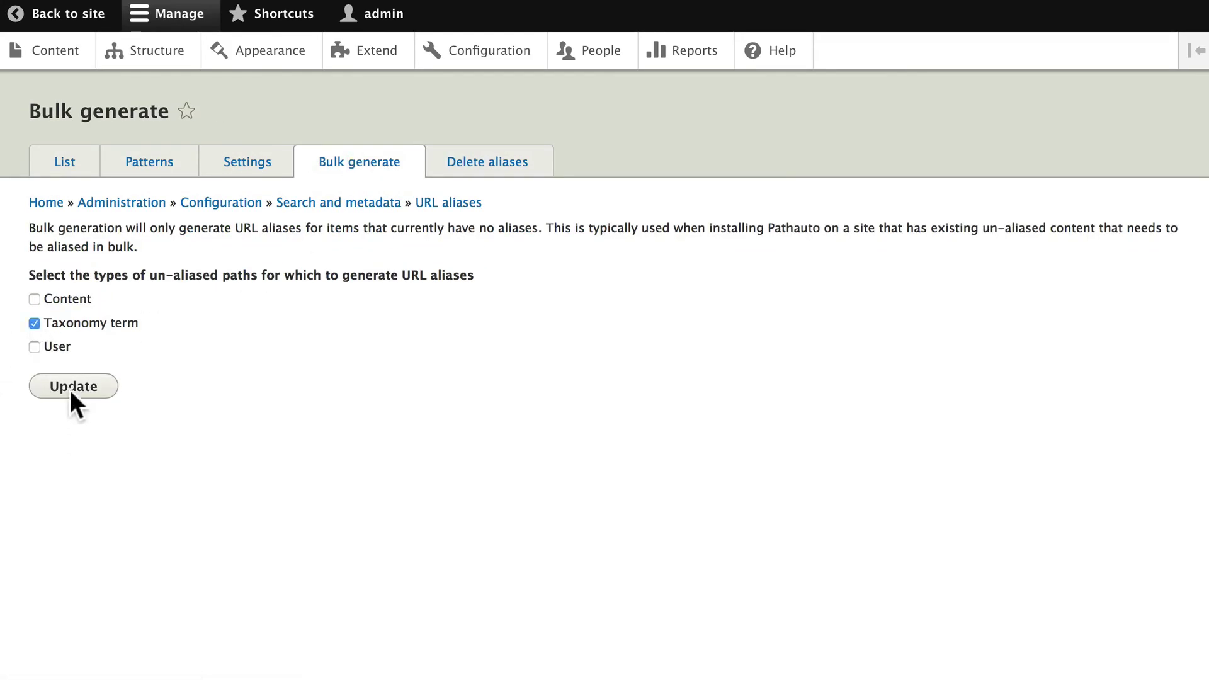
left_click(71, 390)
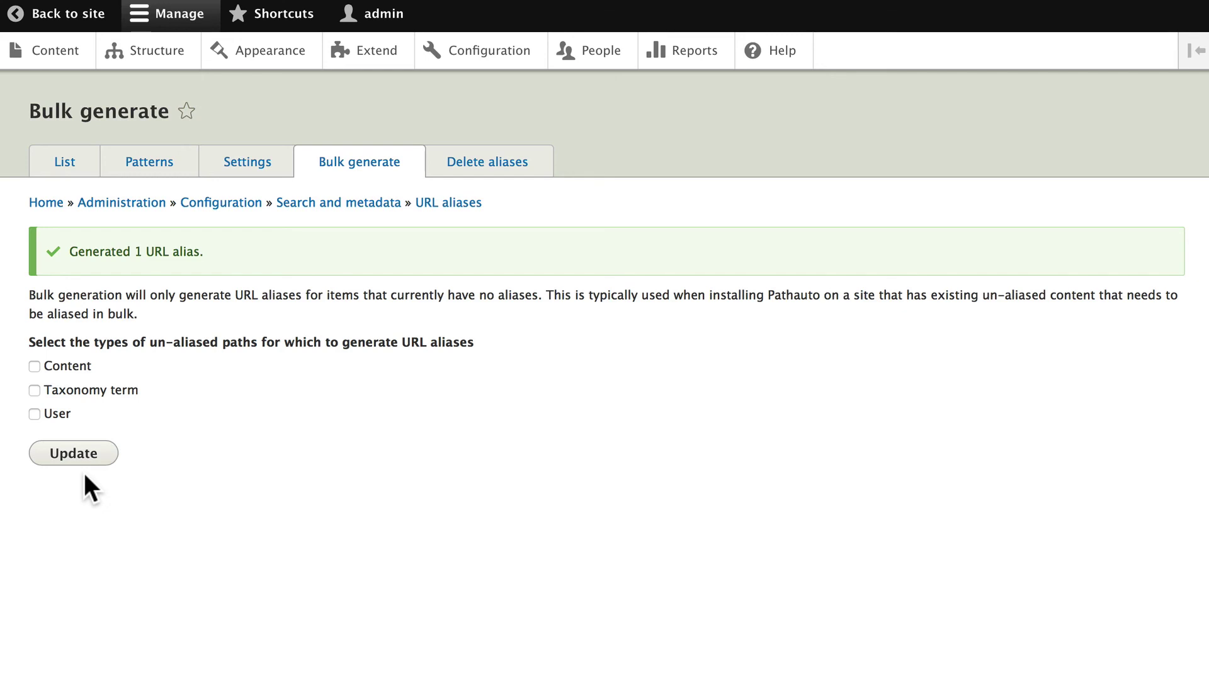
Return to the URL aliases list to confirm /landmark/opera-house maps to /taxonomy/term/3.
left_click(72, 160)
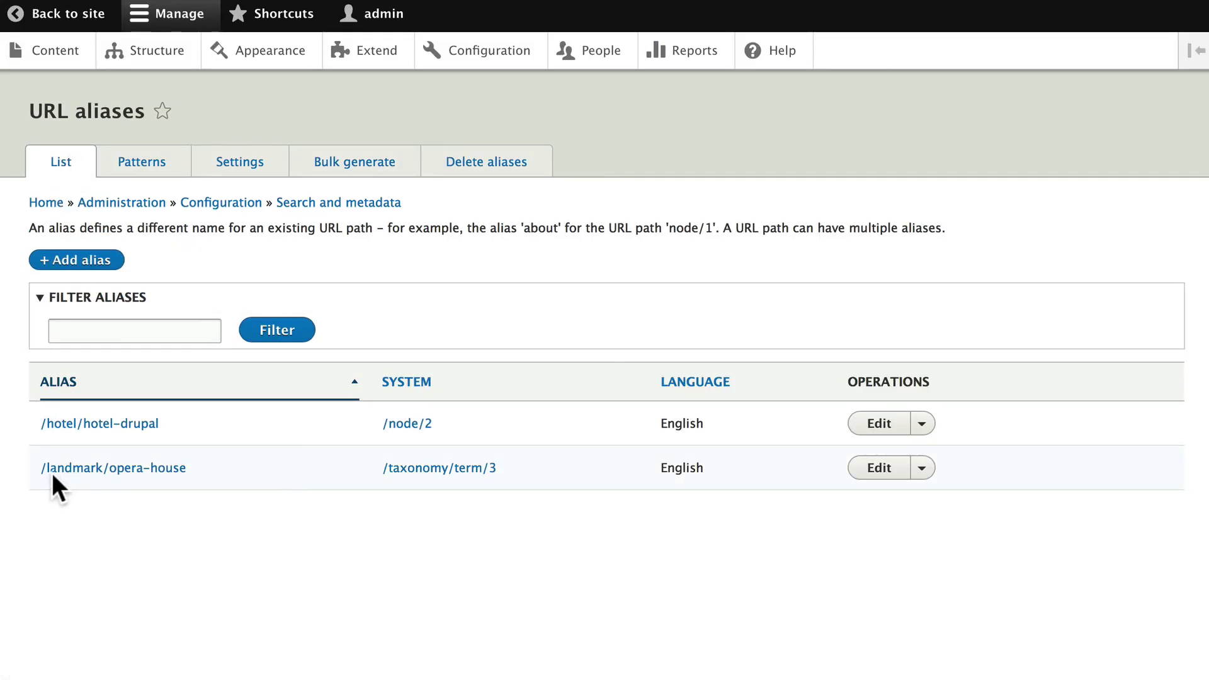